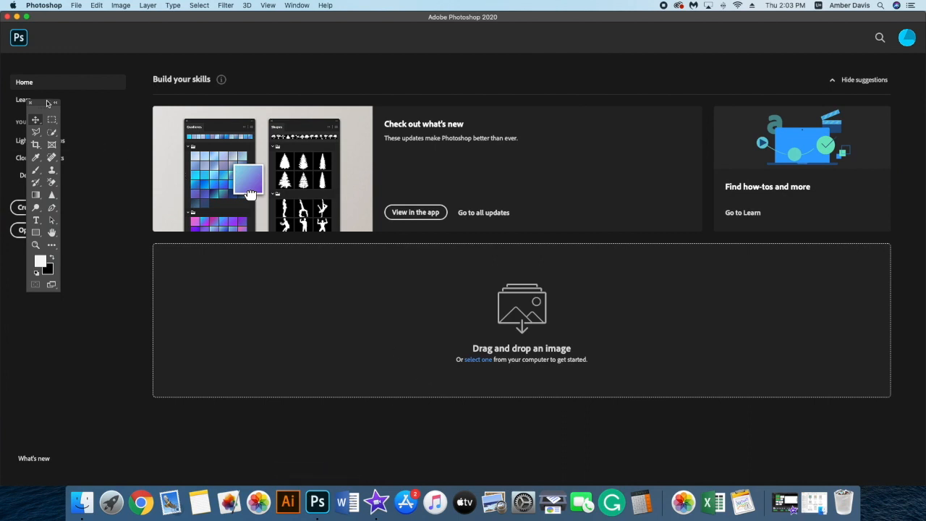
- Start a new document and name it "A2 Template 6x9 Canvas"
drag(49, 107, 31, 258)
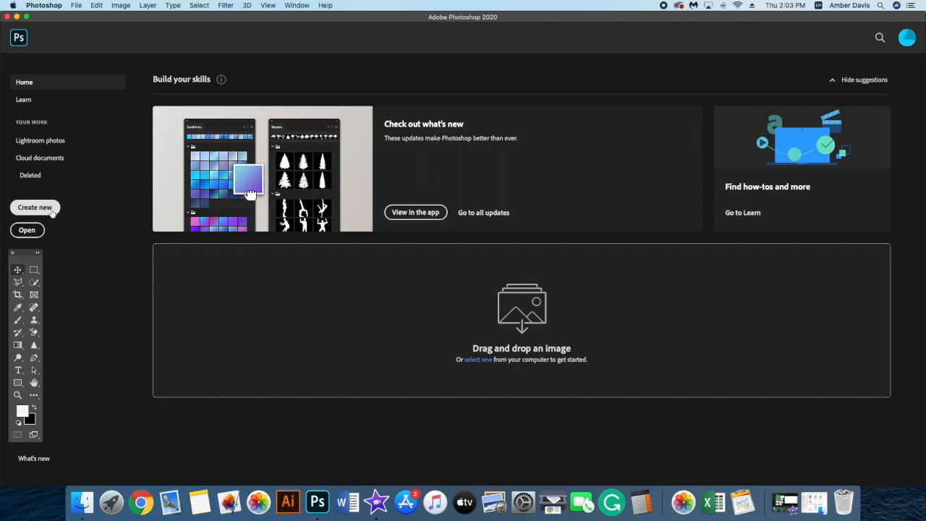
click(79, 6)
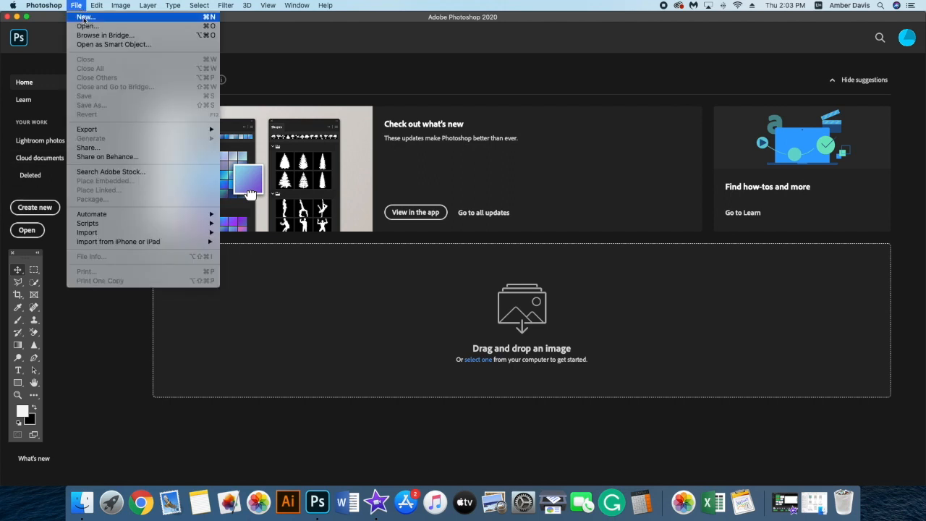
click(84, 18)
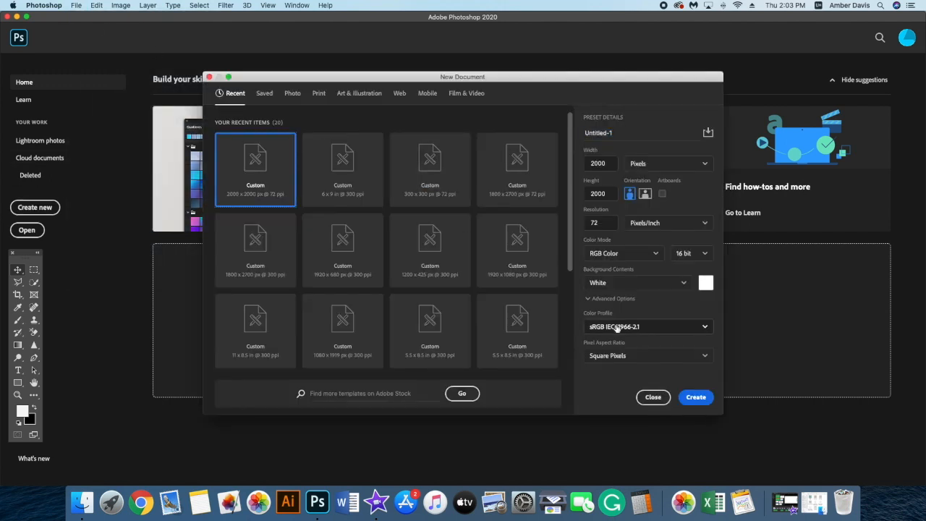
click(609, 132)
text(A2)
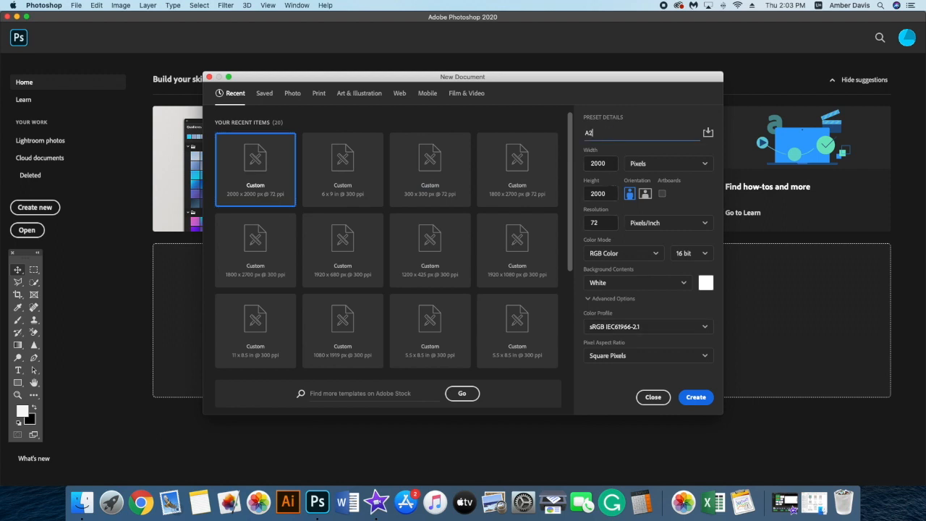
text( Template)
text(6x9 Canvas)
- Set the new document to 6 inches wide, 9 inches high and 300 pixels/inch, and create it
click(643, 169)
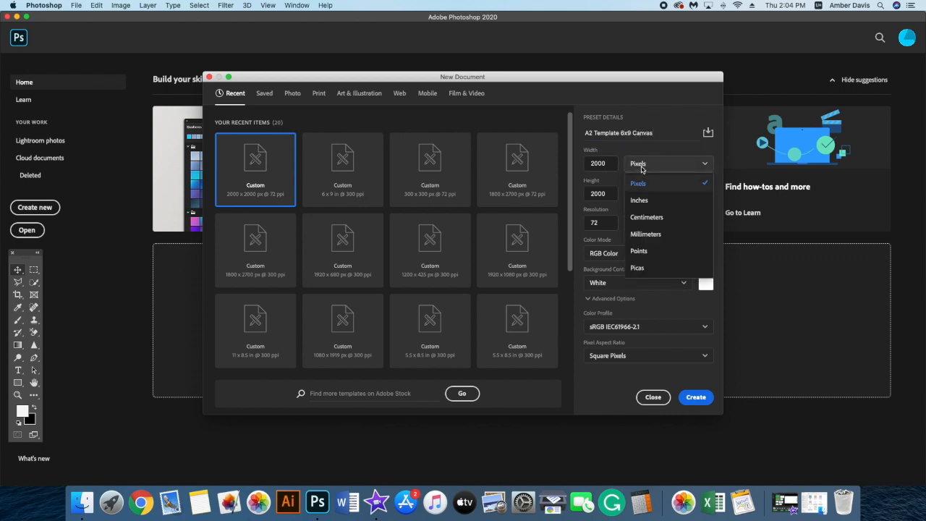
click(639, 200)
double_click(602, 162)
text(6)
double_click(609, 194)
text(9)
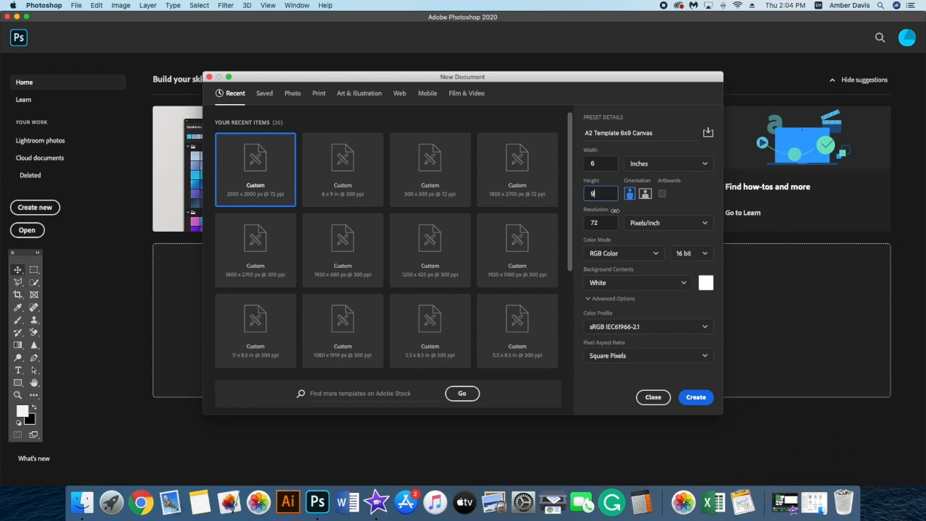
click(606, 222)
text(300)
click(696, 397)
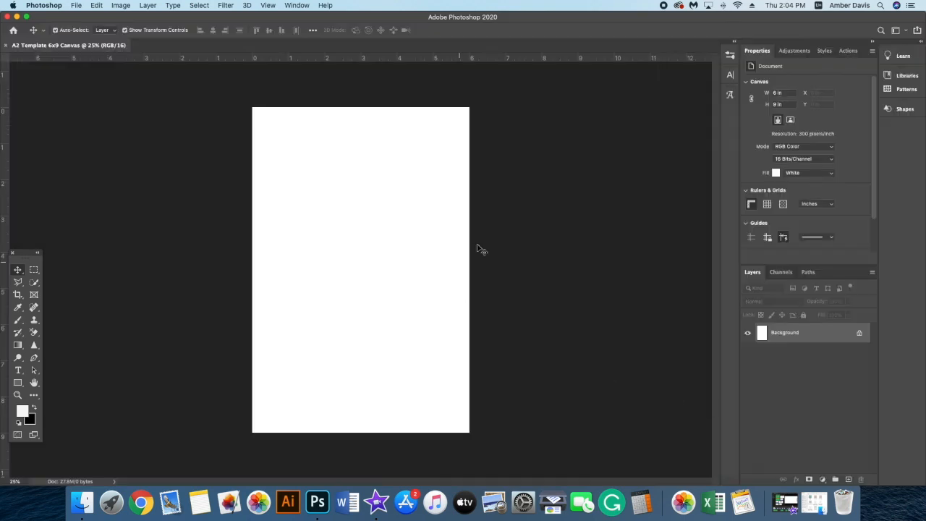
- Begin a new guide layout from the Default preset, with columns turned off and margins turned on
click(267, 5)
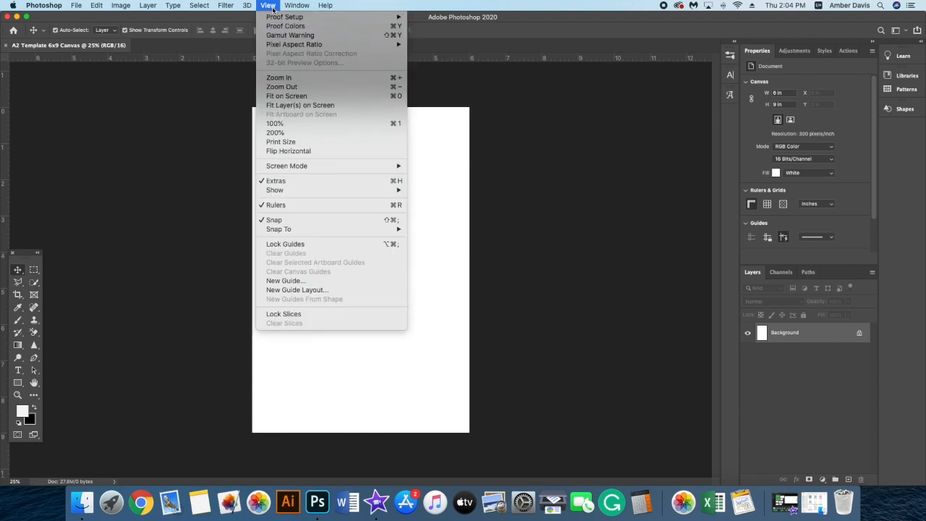
click(302, 290)
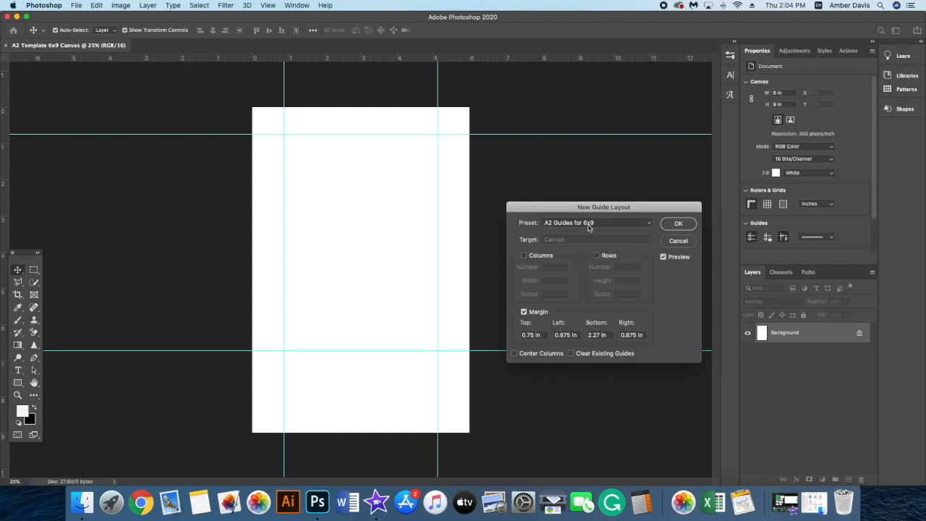
click(577, 227)
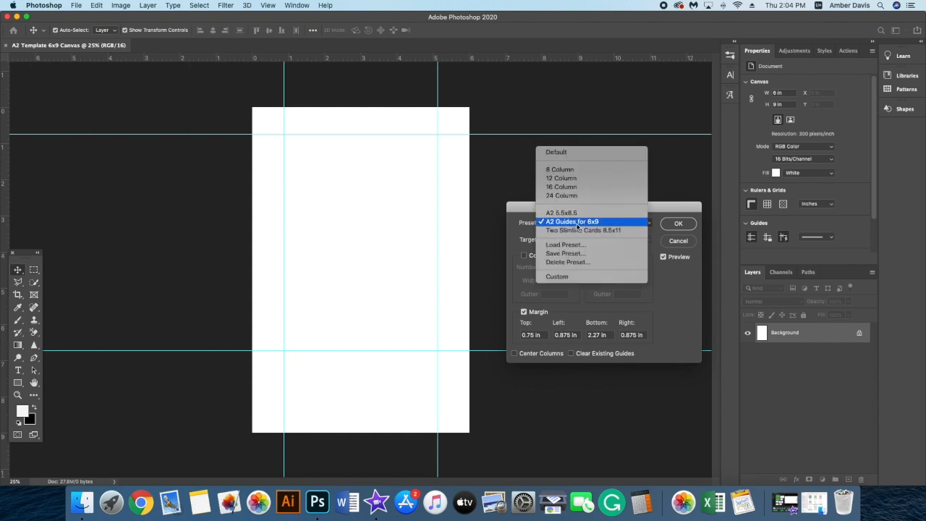
click(582, 152)
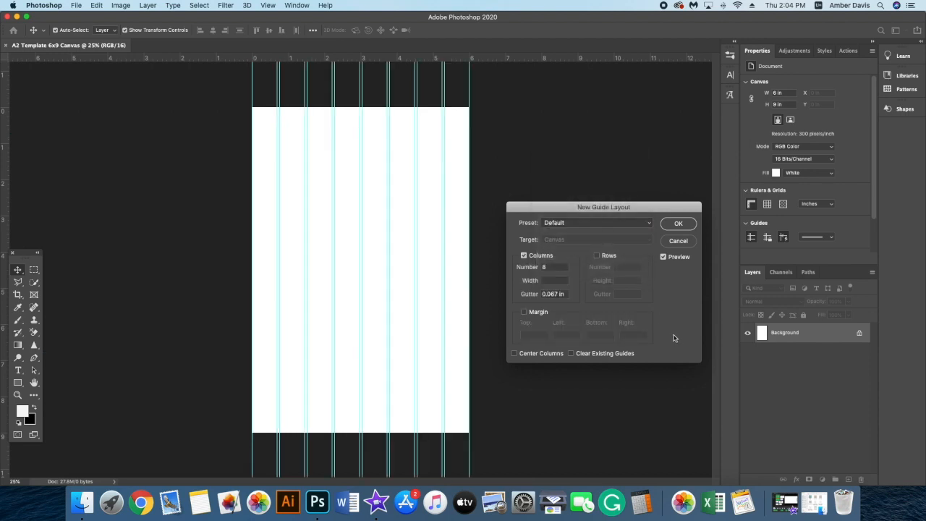
click(523, 256)
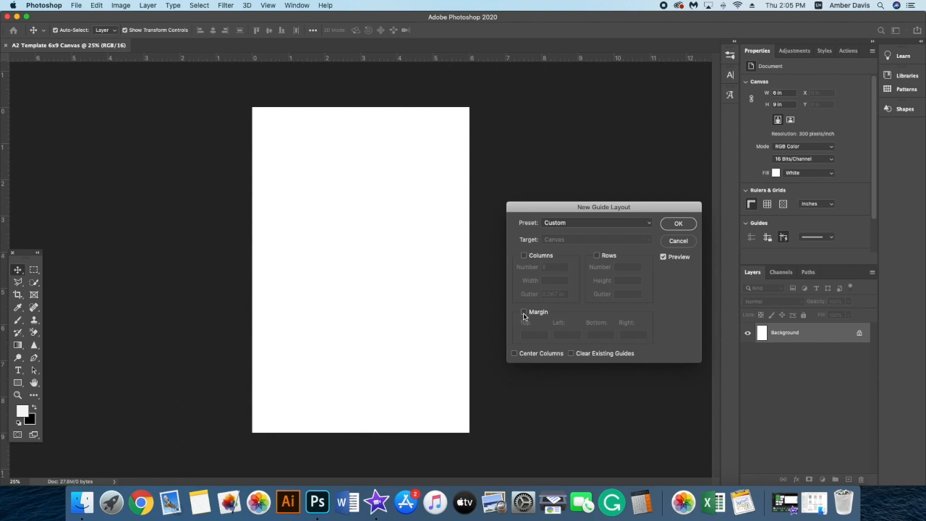
click(524, 313)
- Set the guide layout's top margin to 0.75 in and its bottom margin to 2.75 in
click(542, 336)
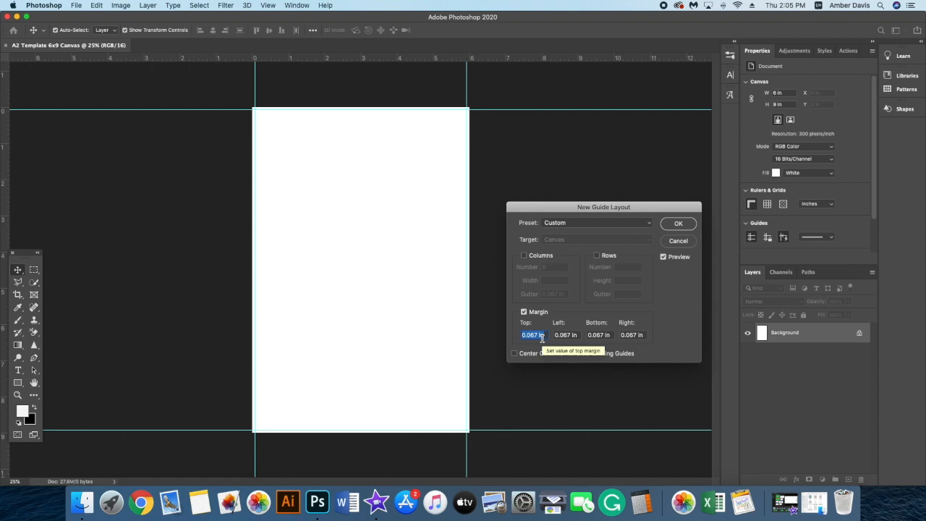
text(0.75)
click(598, 335)
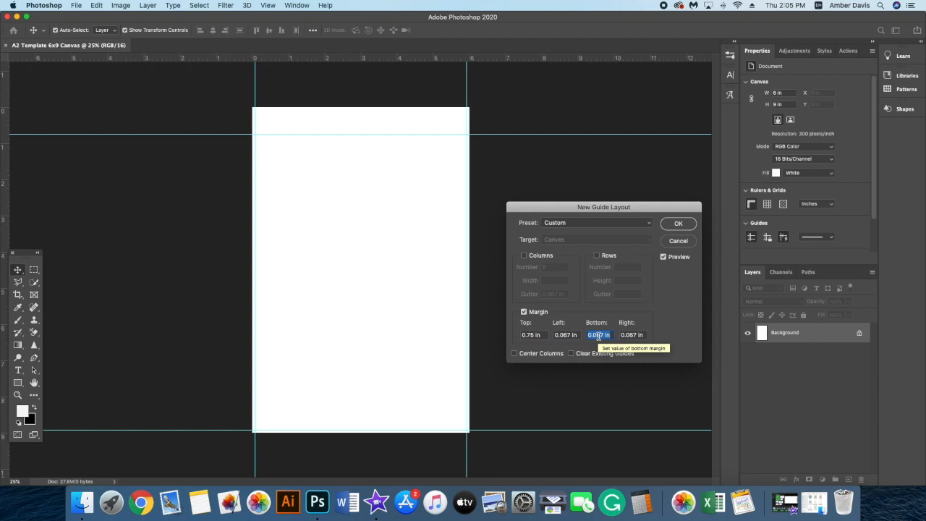
text(2)
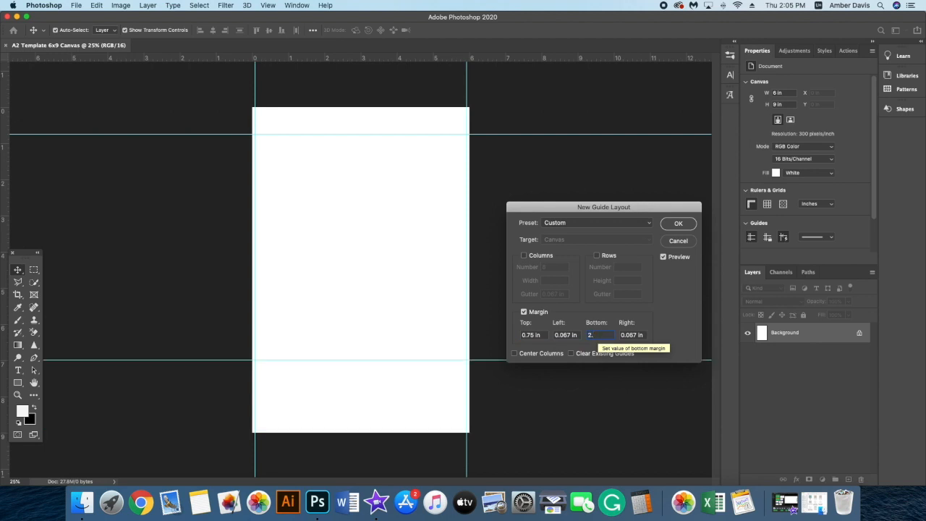
text(.75)
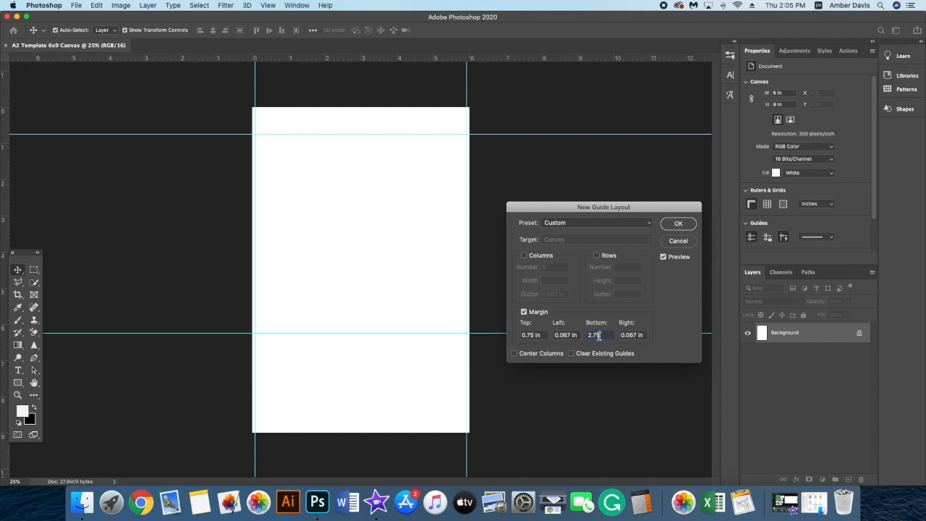
text( in)
- Set the guide layout's left and right margins to 0.875 in and apply the guides to the canvas
click(570, 337)
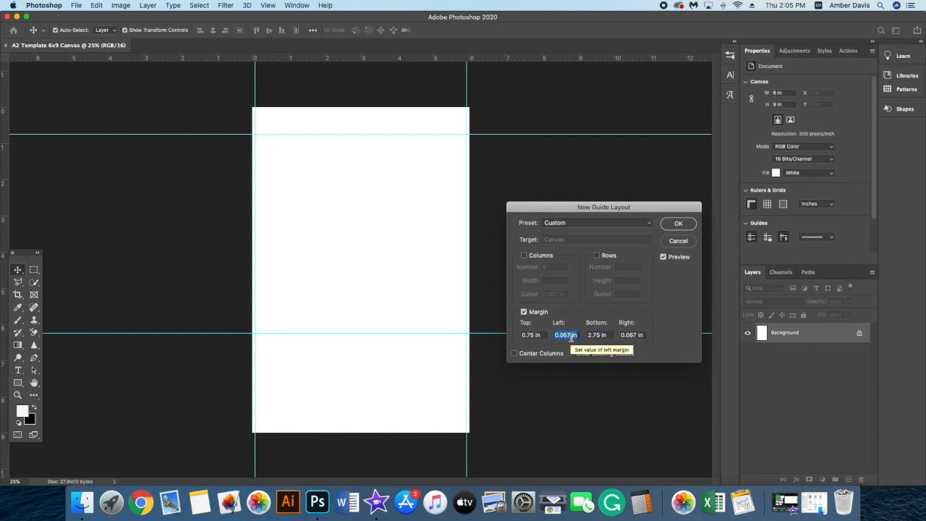
text(0)
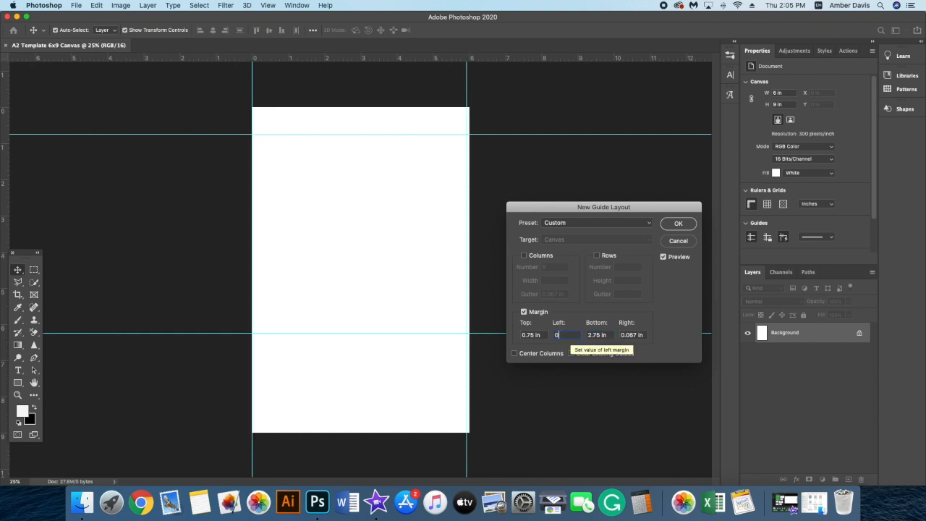
text(.875)
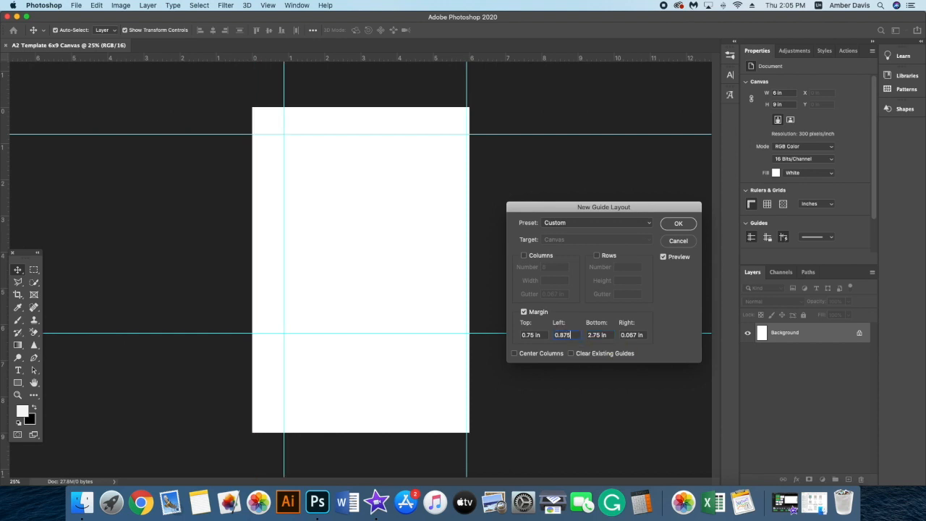
click(632, 335)
text(0.875 in)
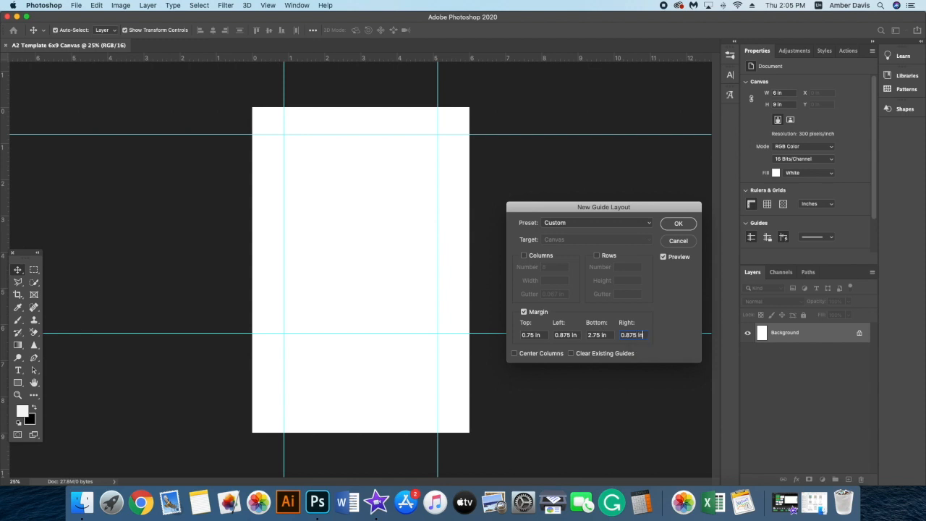
click(671, 318)
click(678, 224)
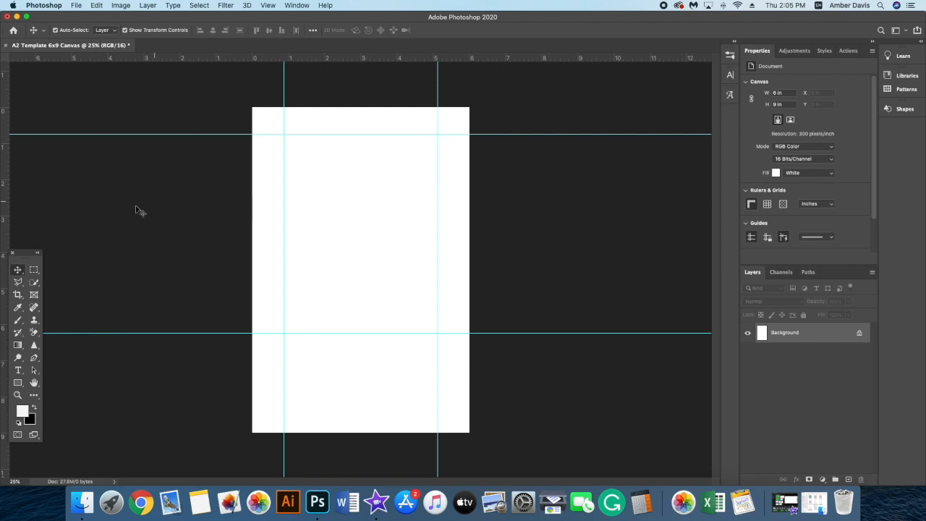
- Create a rectangle shape 4.5 in wide and 5.75 in high on the canvas with the Rectangle tool
drag(24, 254, 77, 136)
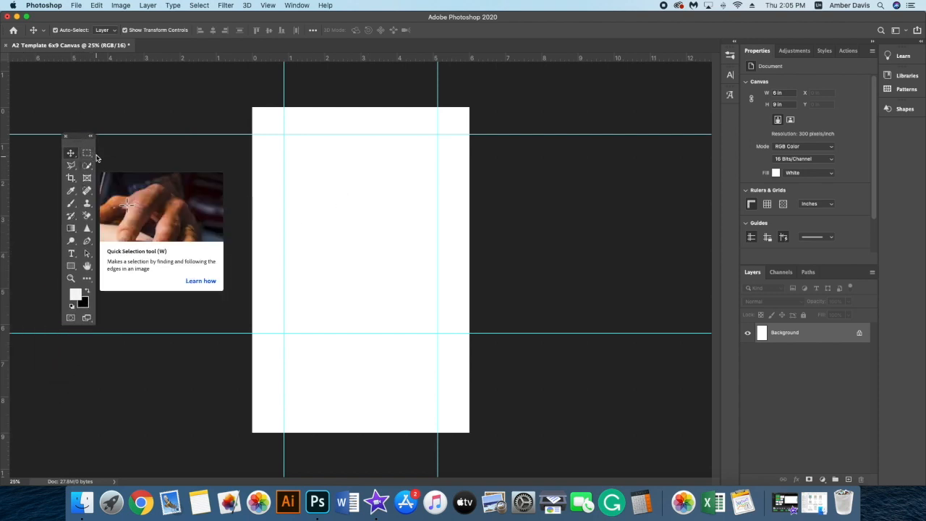
drag(77, 138, 47, 130)
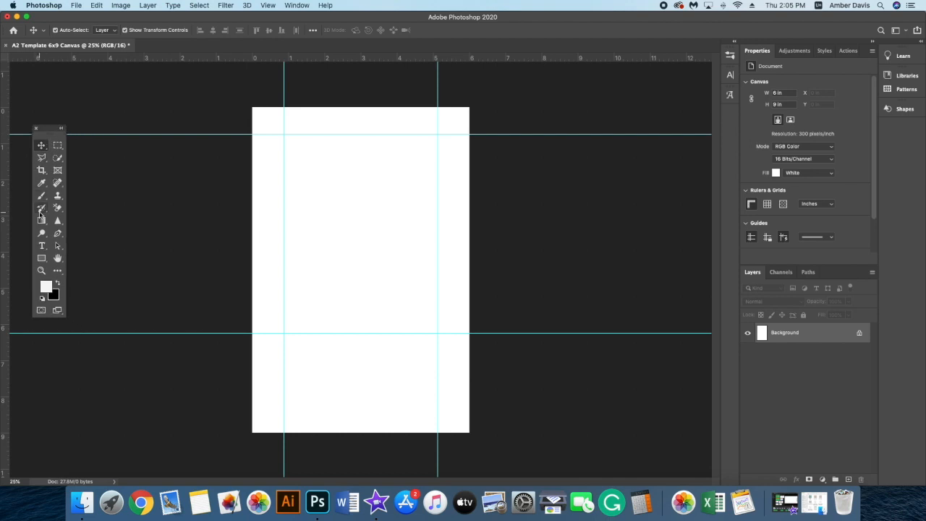
click(42, 262)
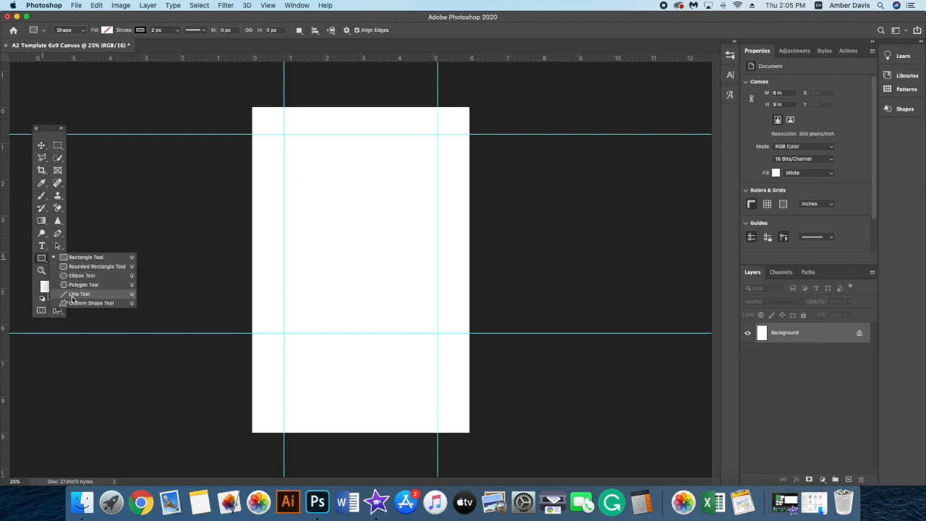
click(80, 258)
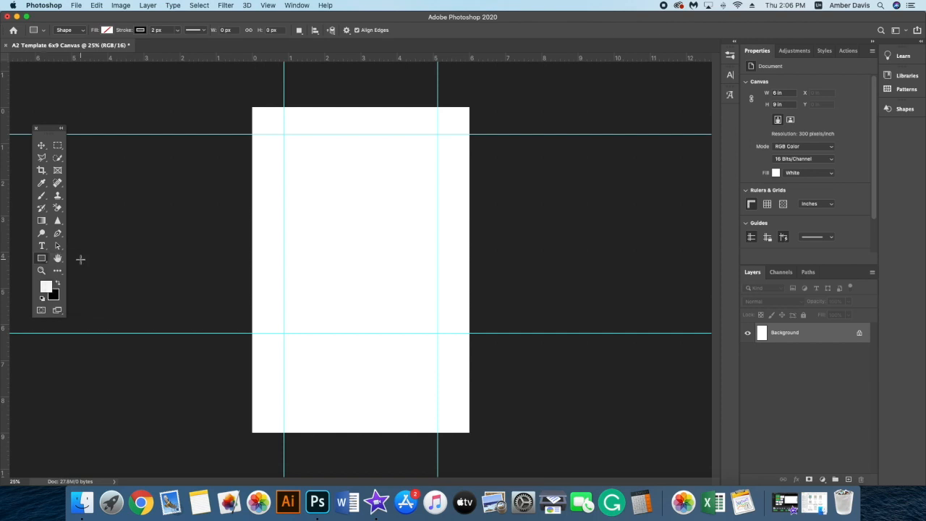
click(343, 232)
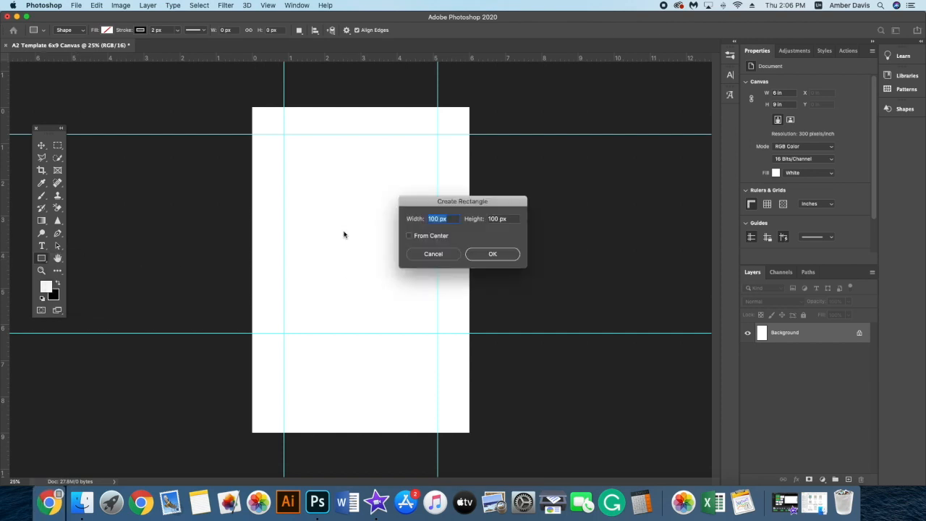
text(5.5)
key(BackSpace)
key(BackSpace)
key(BackSpace)
text(4.5)
double_click(512, 219)
click(508, 220)
drag(507, 220, 478, 220)
text(5.75 in)
click(493, 255)
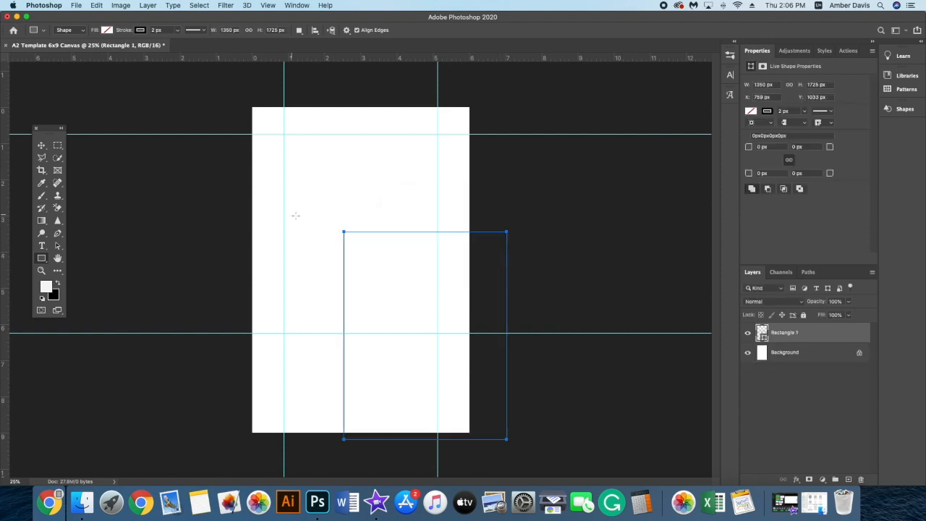
- Fill the rectangle with a light grey from the recently used colors, keeping its black 2 px stroke
click(138, 32)
click(97, 81)
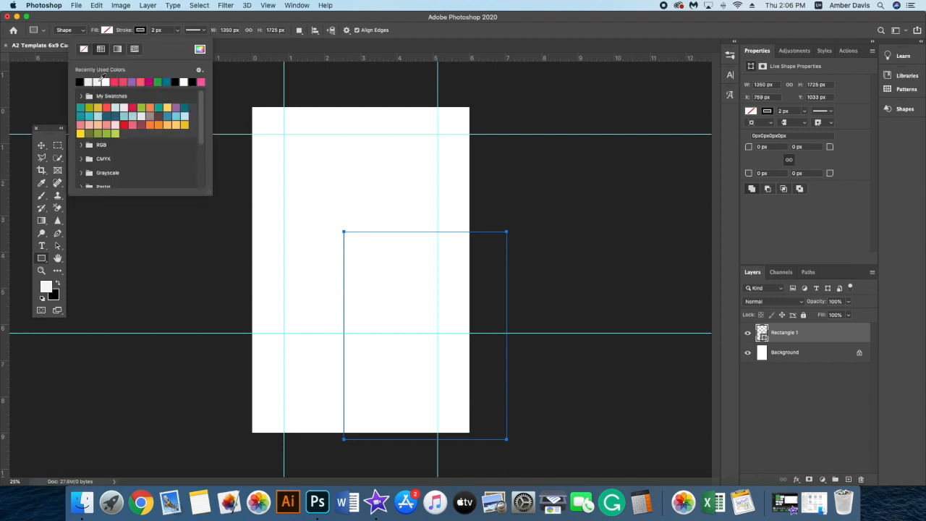
click(107, 32)
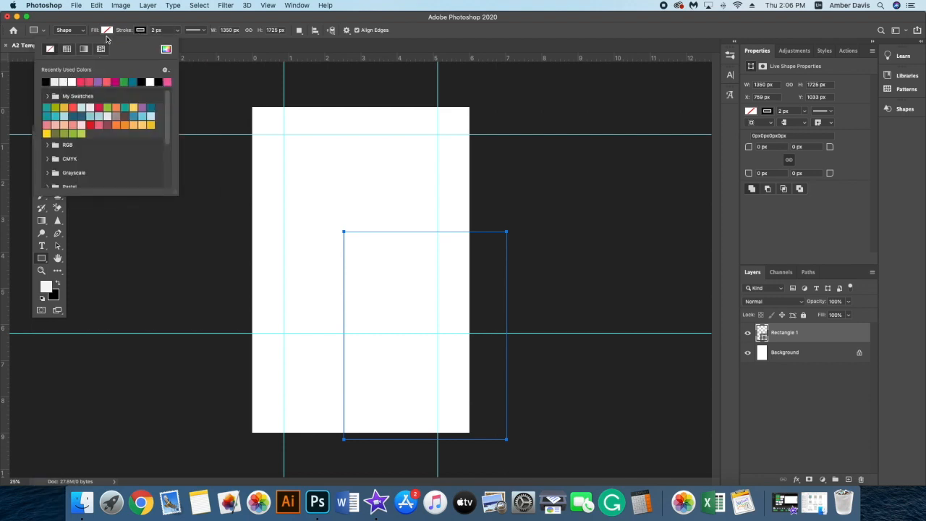
click(70, 80)
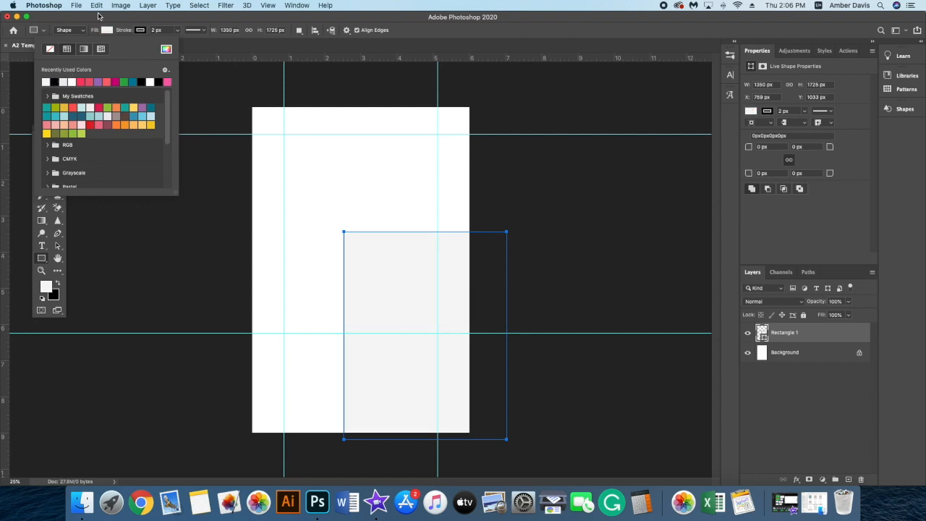
click(98, 15)
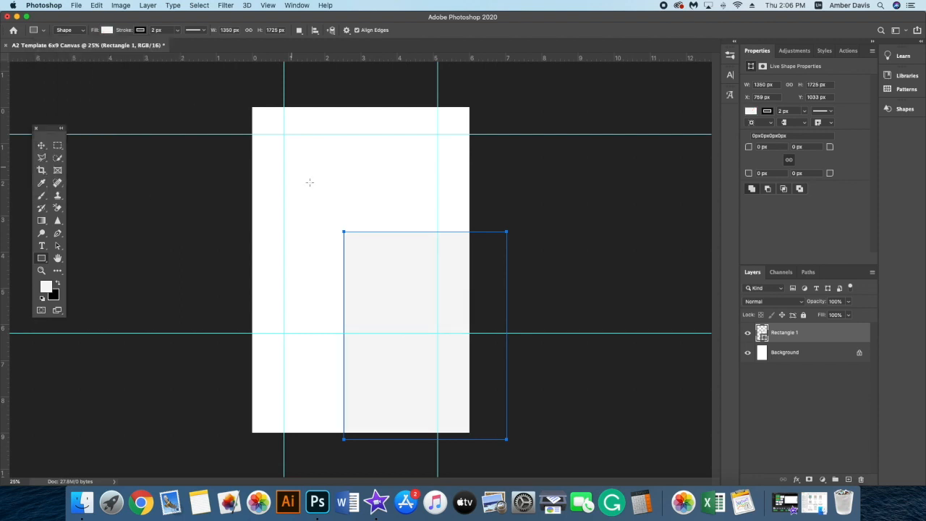
- Move the rectangle over the area framed by the margin guides, nudge it so it surrounds them evenly, and deselect it
click(41, 145)
drag(383, 281, 322, 183)
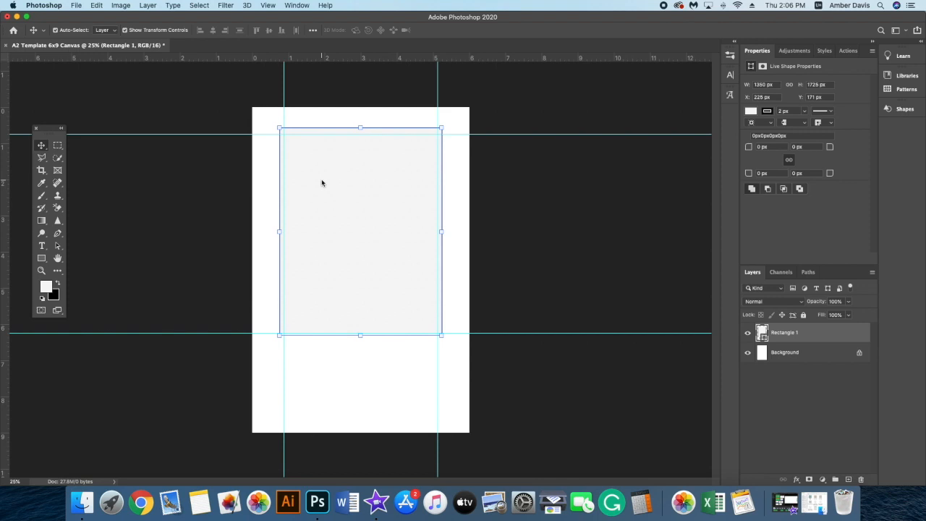
key(Down)
key(Down)
key(Left)
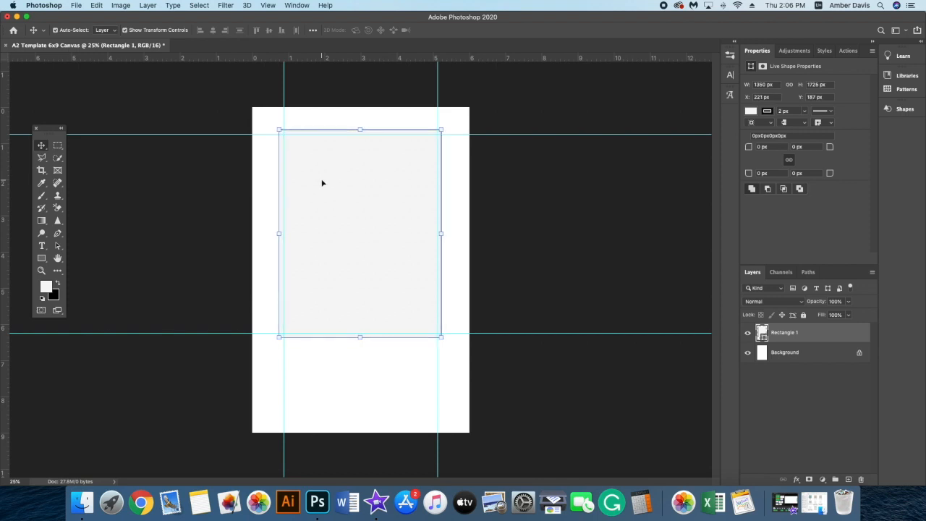
key(Down)
click(542, 251)
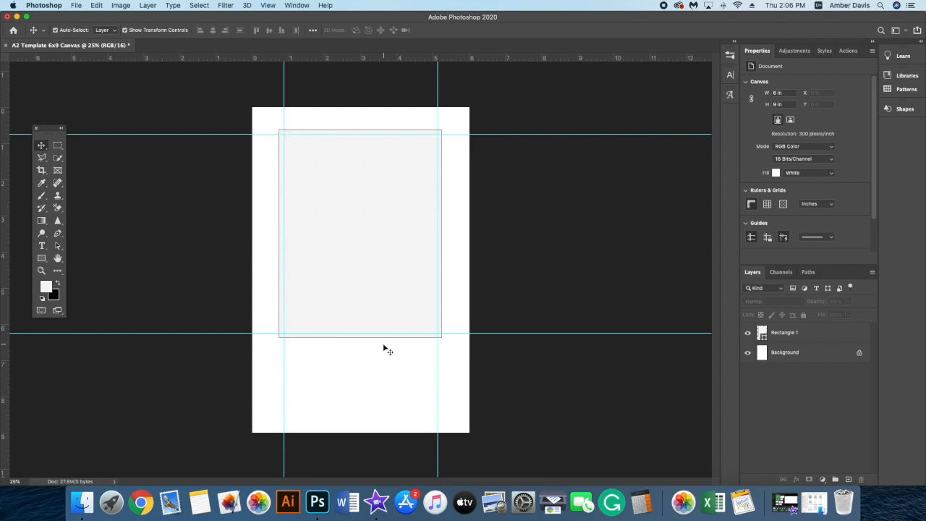
- Place Precious Flowers-White.png on the canvas, rotate it about 75° and position it over the rectangle's upper left corner
click(81, 502)
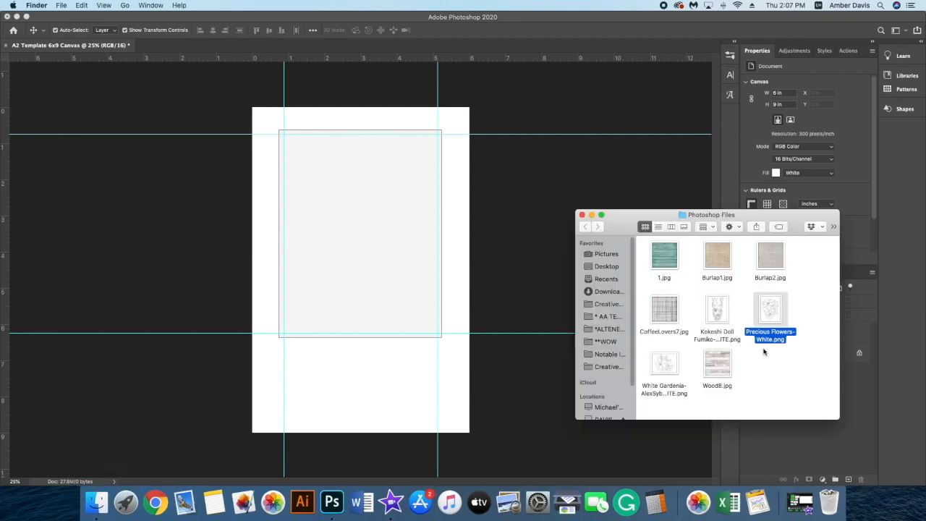
drag(770, 310, 325, 176)
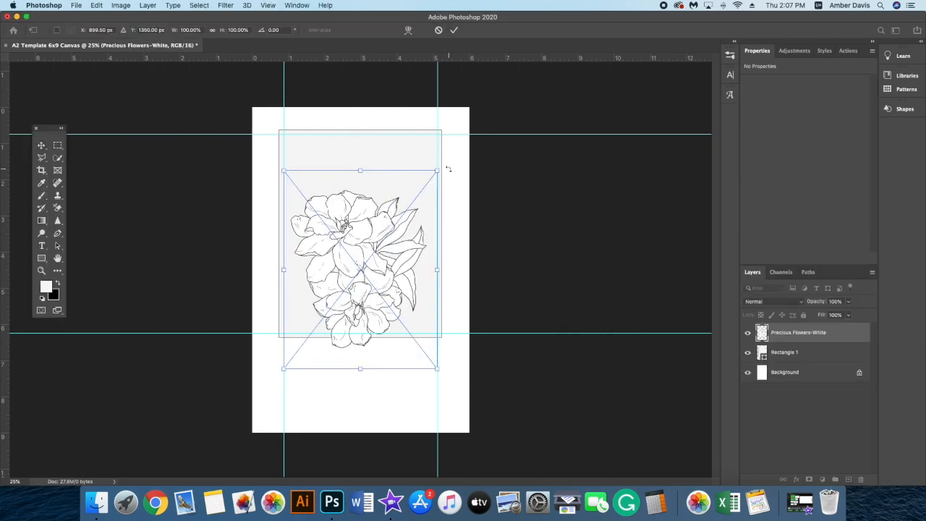
drag(449, 169, 466, 320)
drag(362, 285, 320, 183)
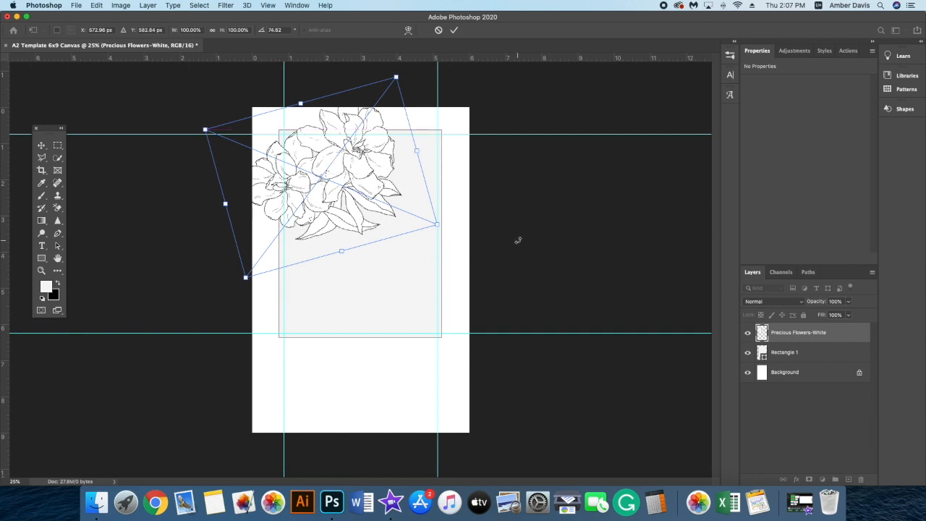
key(Escape)
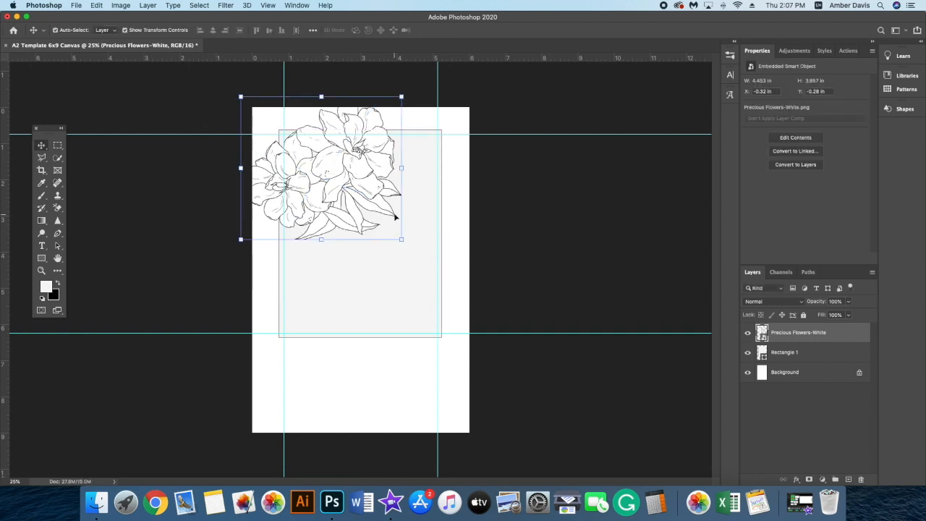
- Duplicate the Precious Flowers-White layer and move the copy down over the lower right part of the rectangle
right_click(815, 335)
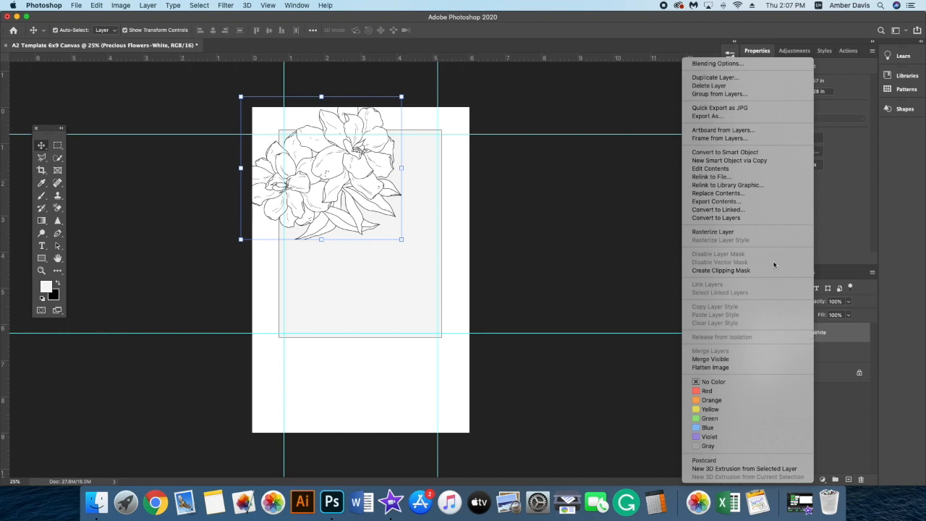
click(716, 78)
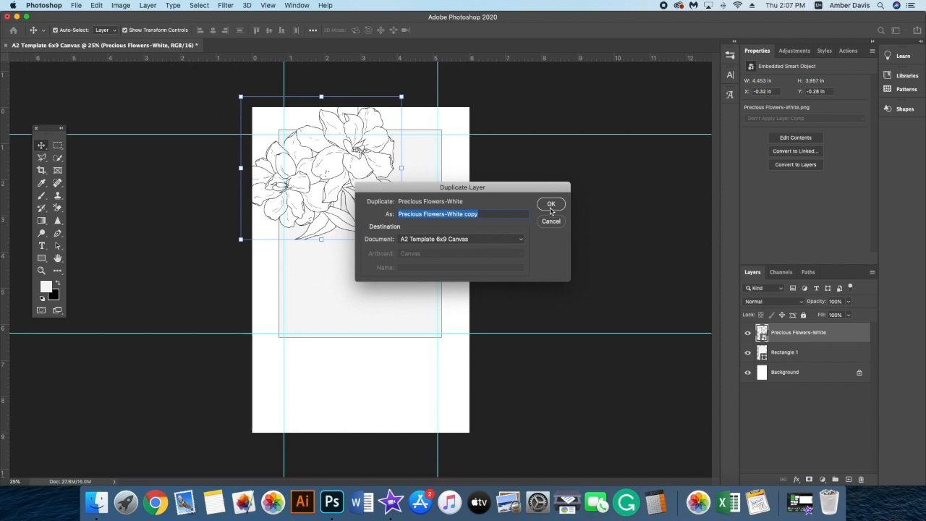
click(549, 204)
drag(337, 182, 428, 259)
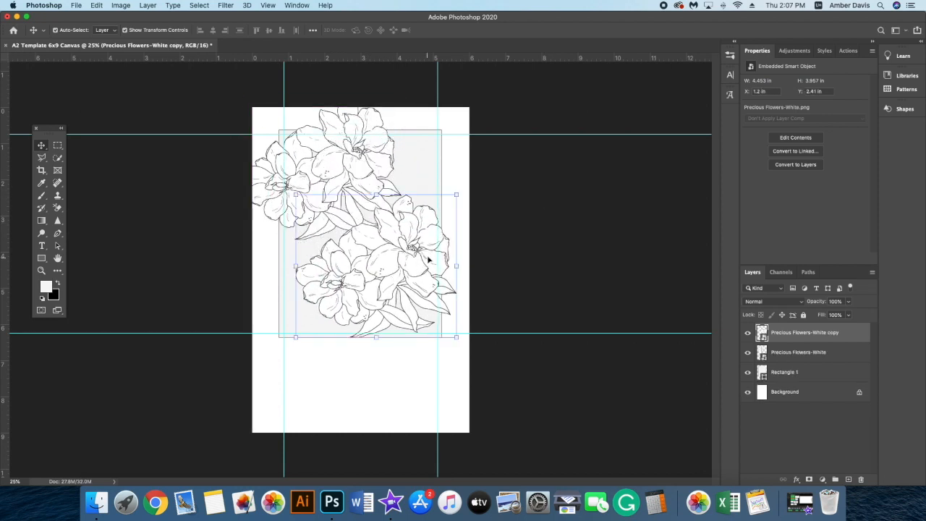
- Scale the flower copy to about 77%, rotate it, and fit it beside the original flowers over the rectangle's upper right corner
drag(457, 194, 426, 196)
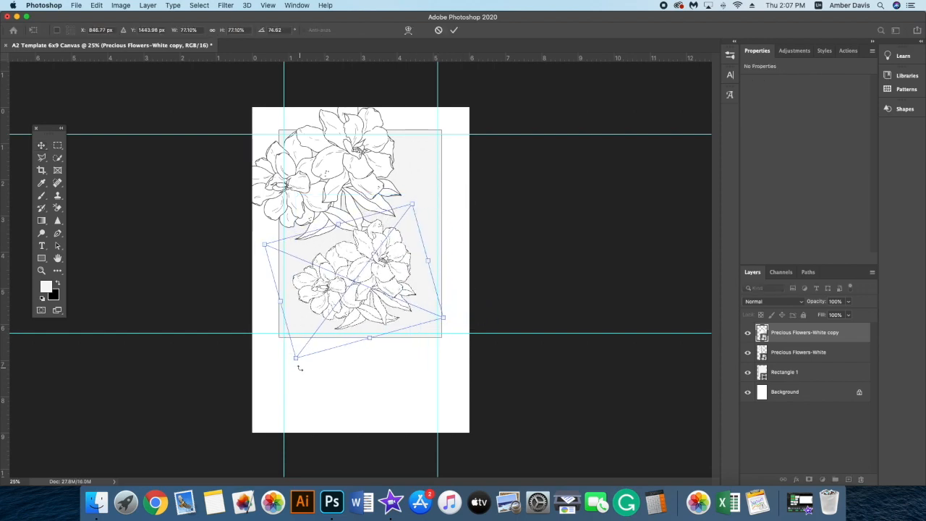
drag(300, 367, 509, 268)
drag(369, 282, 410, 187)
mouse_move(294, 187)
mouse_down()
mouse_move(303, 187)
mouse_move(296, 194)
mouse_up()
key(Return)
click(422, 190)
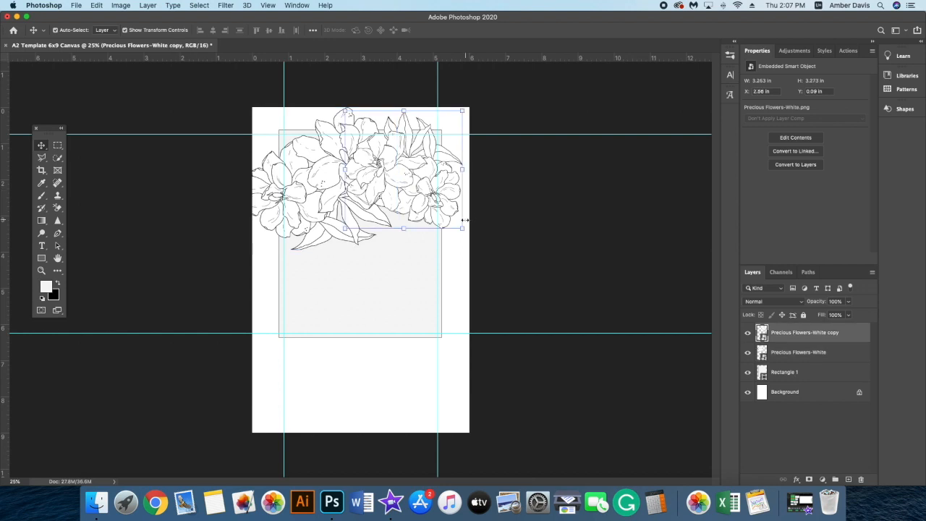
- Refine the flower copy to about 80% scale and -49.7° rotation, adjust its position slightly, and deselect it
drag(461, 228, 465, 230)
drag(430, 270, 430, 273)
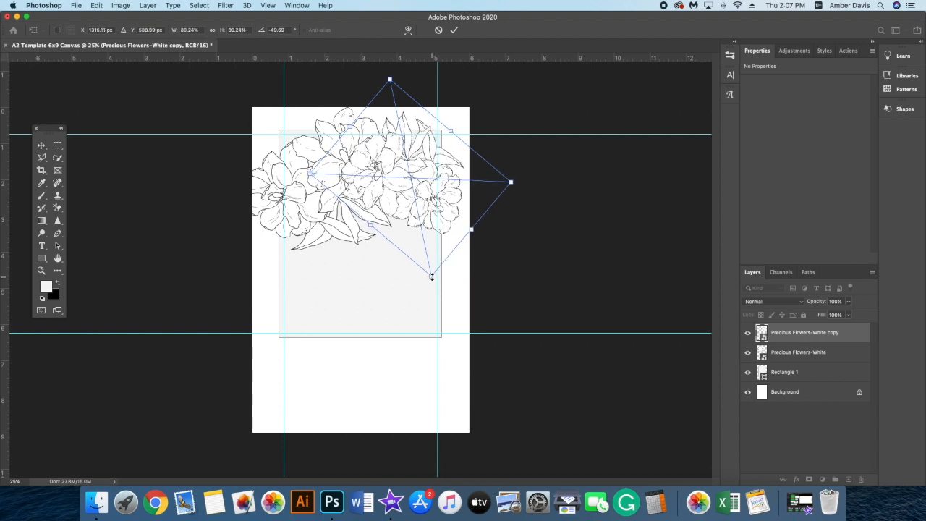
key(Return)
drag(398, 181, 403, 183)
click(593, 223)
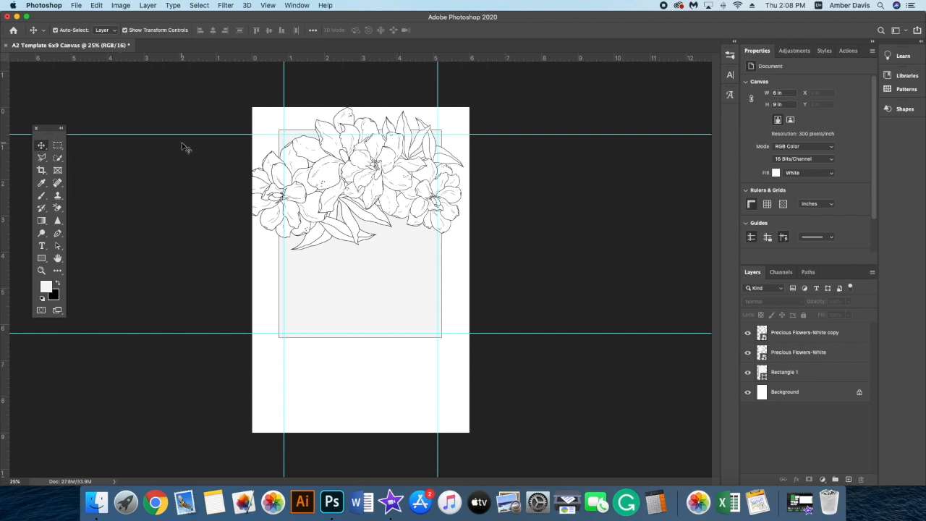
- Fine-tune the original flower image and shift both flower images slightly up and to the left, leaving nothing selected
click(293, 178)
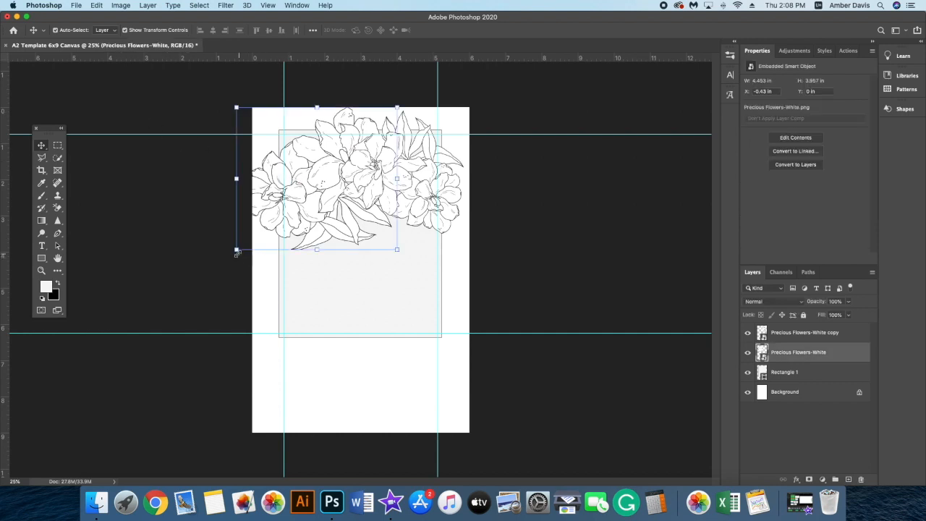
drag(235, 257, 235, 283)
key(Escape)
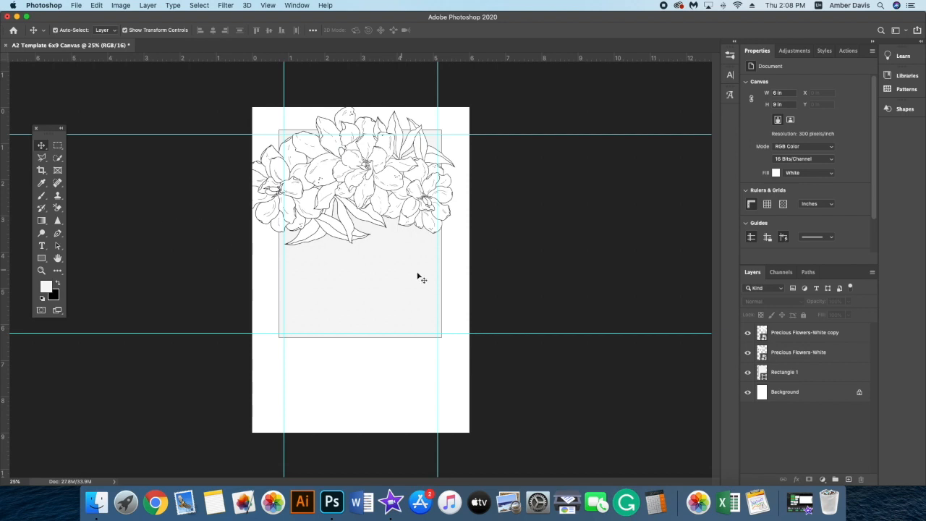
- Place 1.jpg on the canvas, shift it up over the rectangle, and put its layer between the flowers and Rectangle 1
click(95, 504)
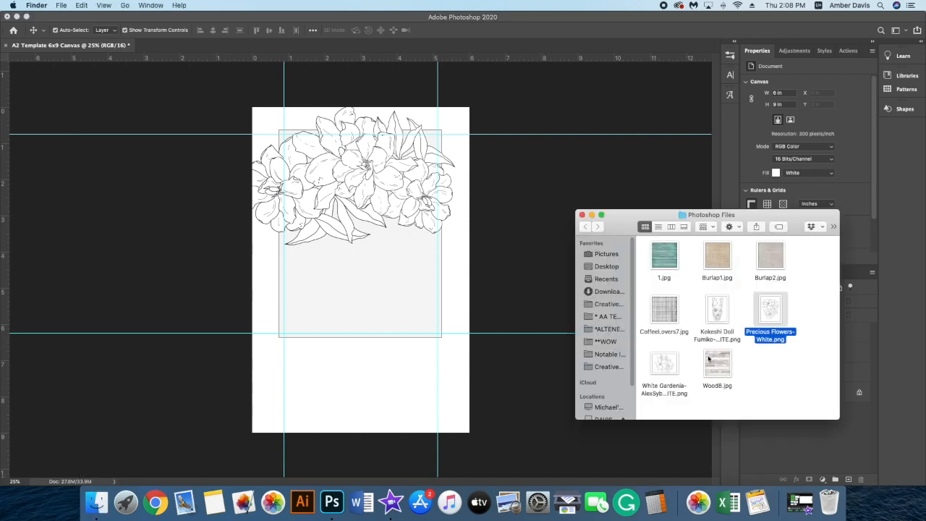
click(665, 256)
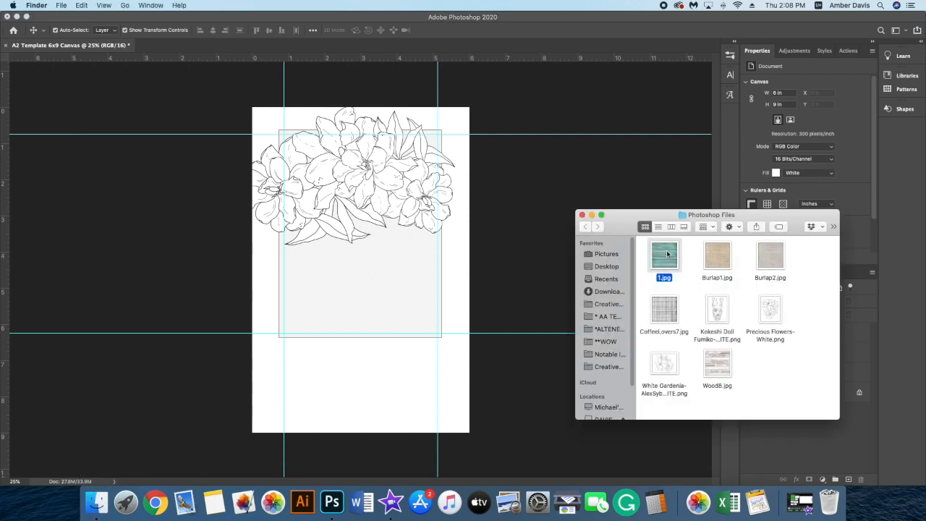
drag(666, 253, 418, 265)
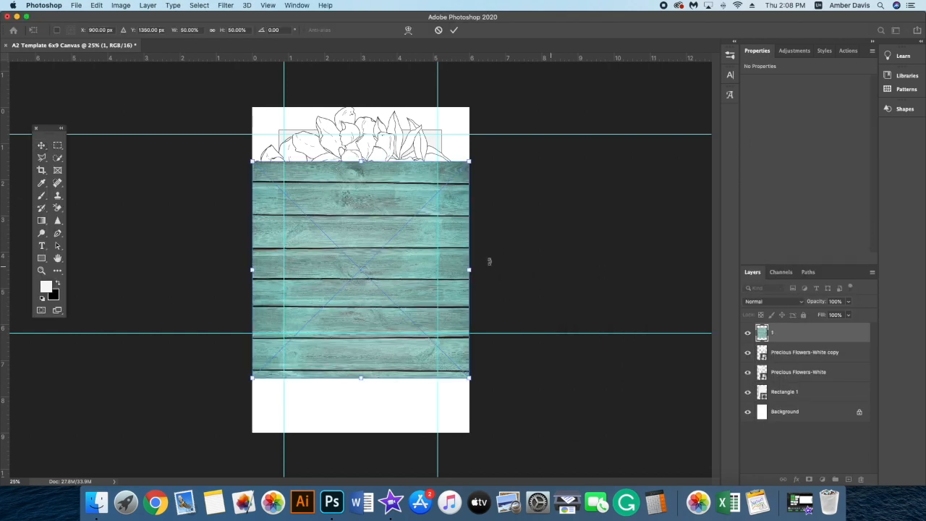
drag(357, 308, 355, 270)
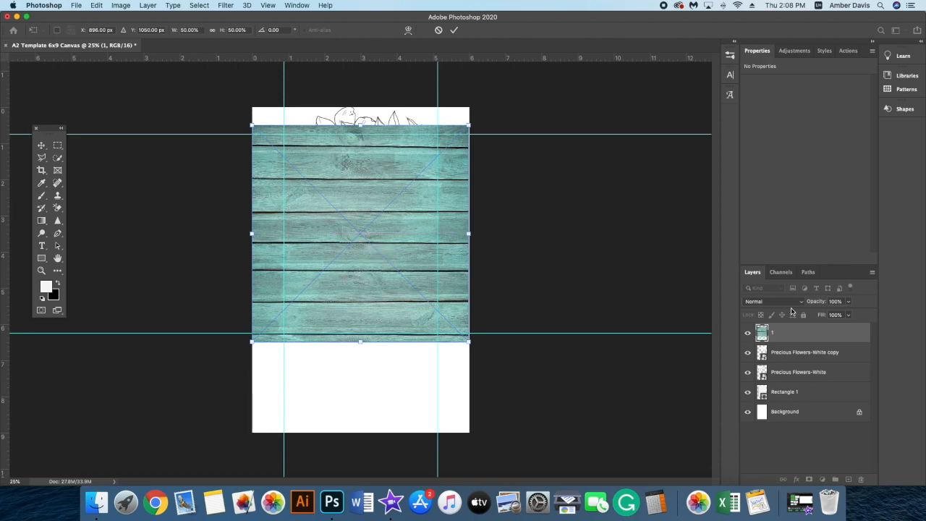
drag(790, 333, 782, 392)
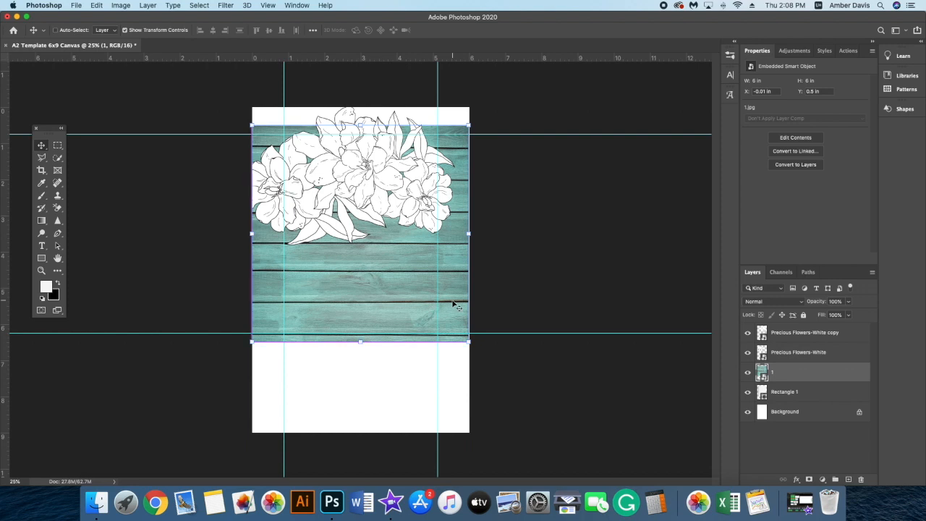
- Enlarge the teal wood image to about 103% scale and reposition it to cover the rectangle behind the flowers
key(super+minus)
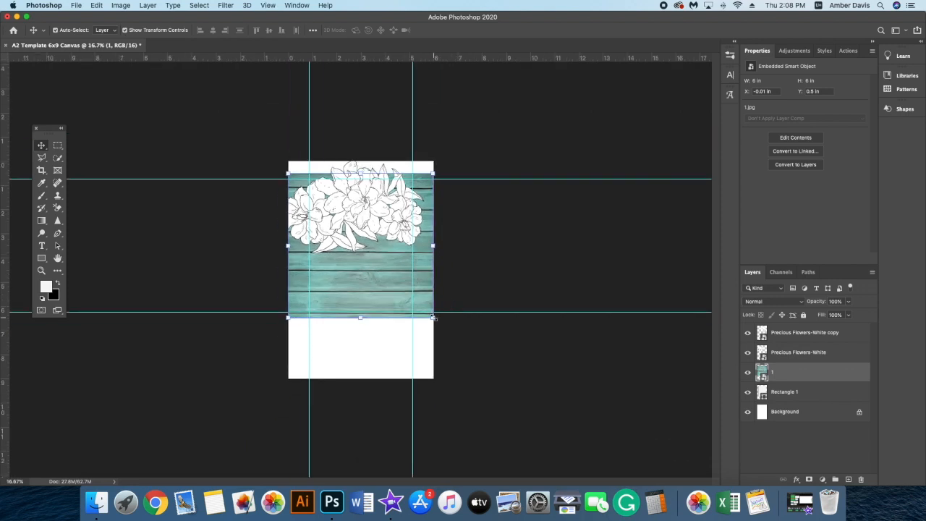
drag(433, 317, 580, 455)
drag(369, 283, 305, 202)
drag(377, 270, 377, 251)
drag(508, 362, 521, 375)
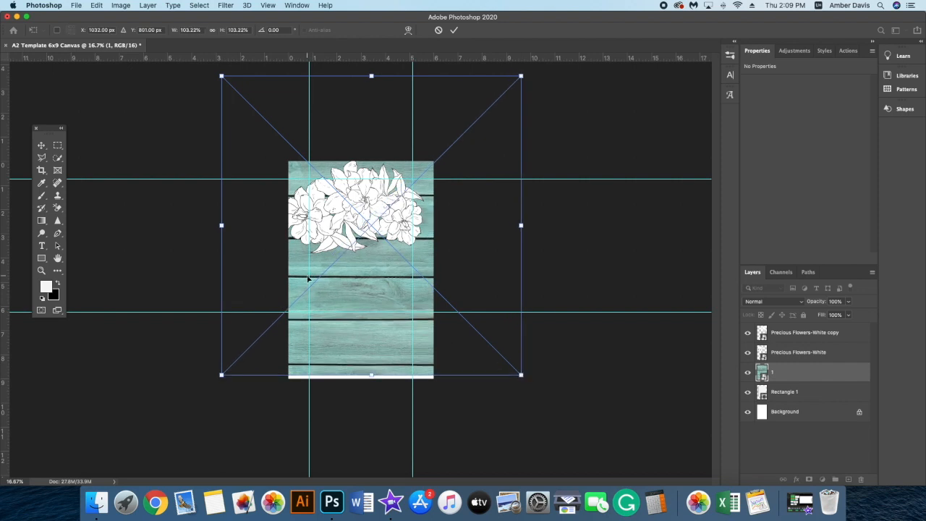
drag(355, 293, 353, 283)
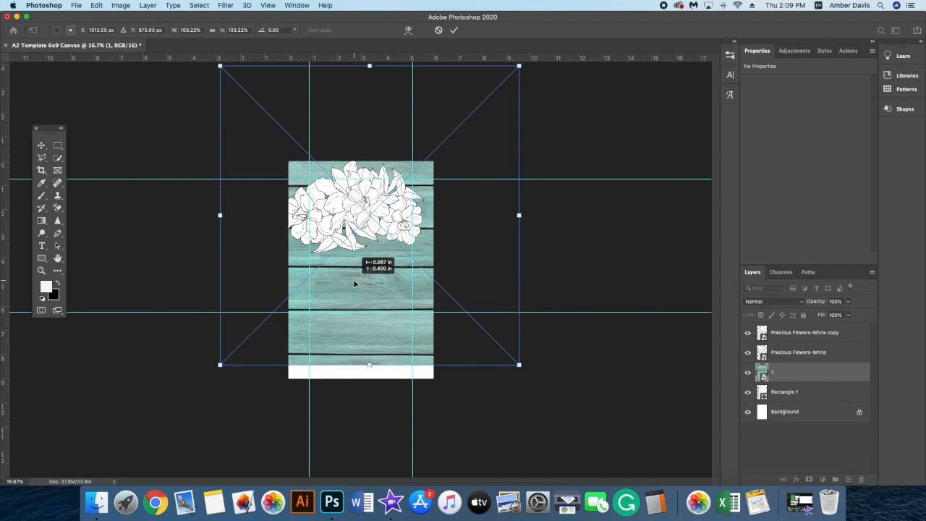
drag(354, 284, 355, 283)
- Enlarge the wood image further to about 13.25 in square, shift it up, apply the transform and deselect it
drag(518, 365, 535, 381)
drag(379, 305, 371, 281)
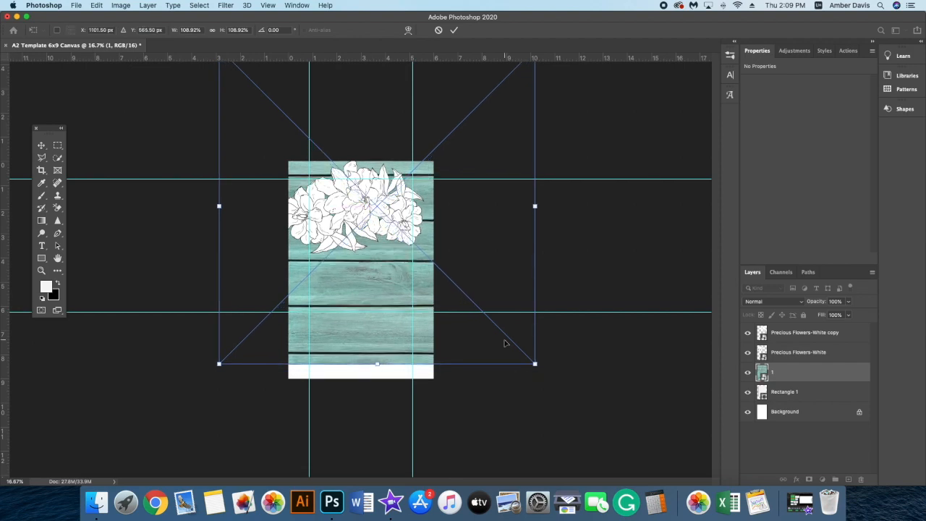
drag(536, 365, 540, 369)
key(Return)
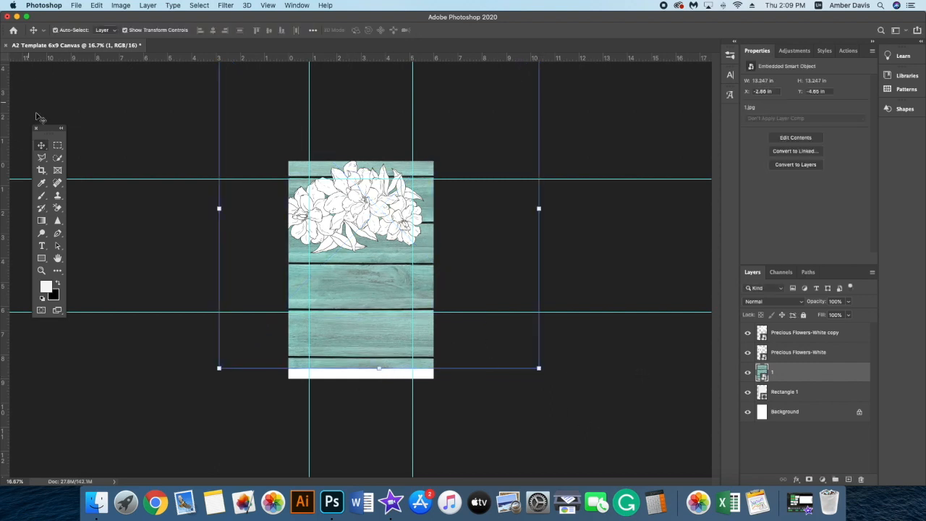
click(674, 402)
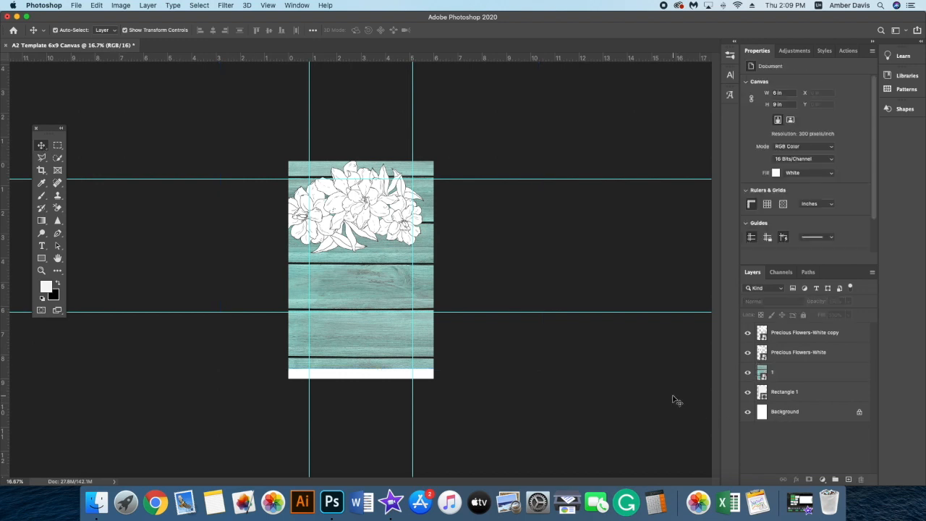
- Create a clipping mask that clips the wood image layer to Rectangle 1, and deselect it
key(super+equal)
click(399, 265)
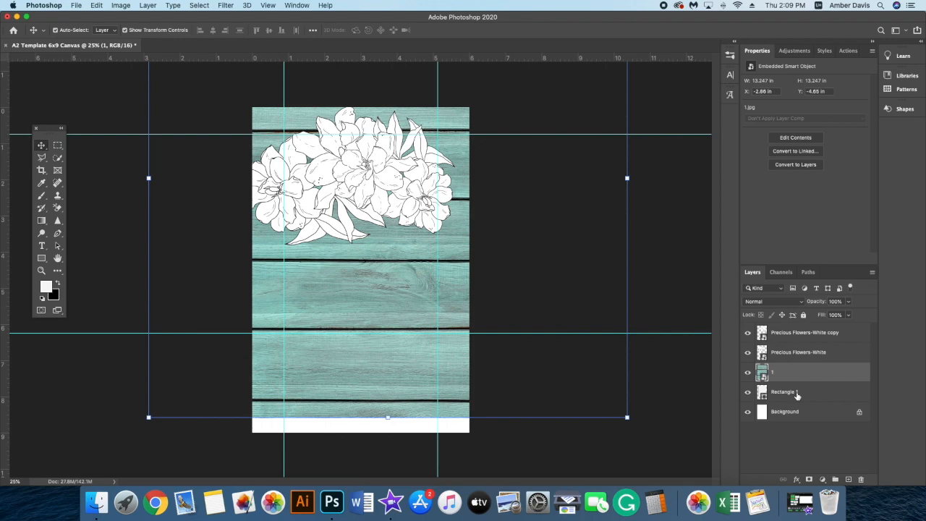
right_click(788, 375)
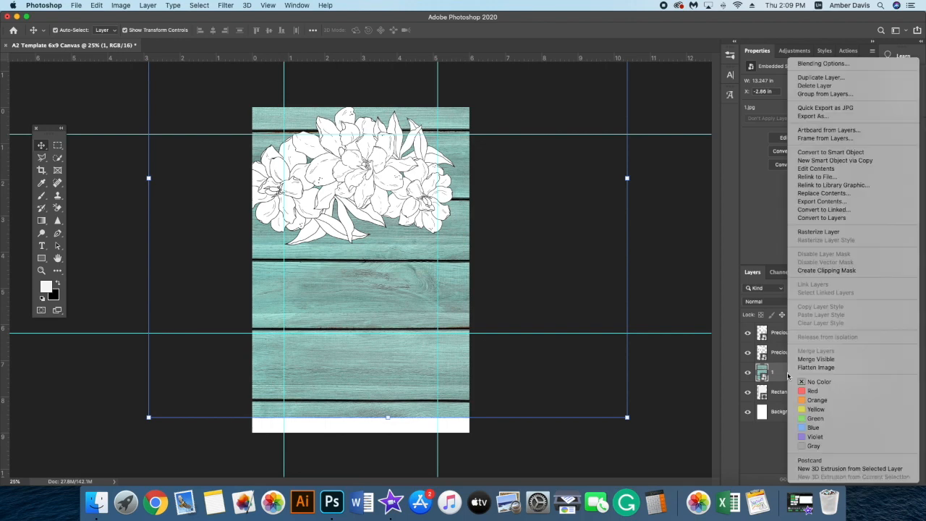
click(822, 271)
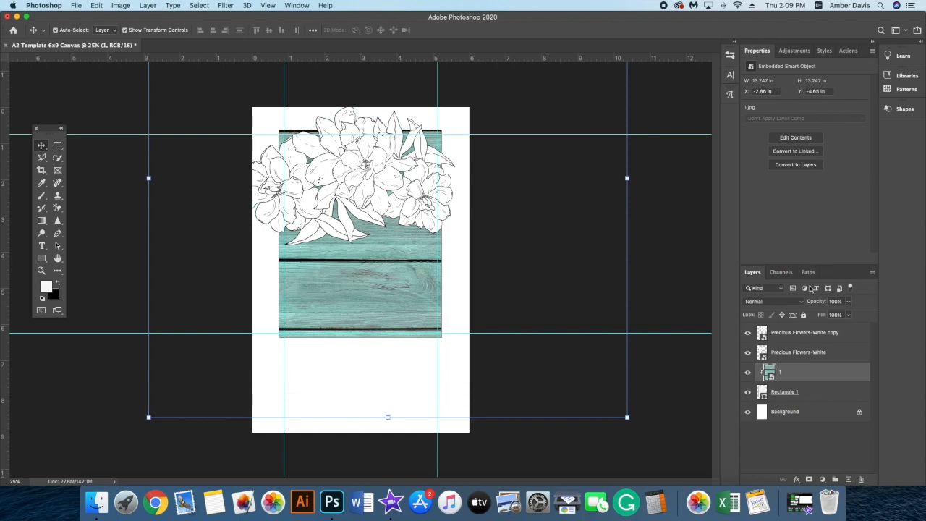
click(672, 410)
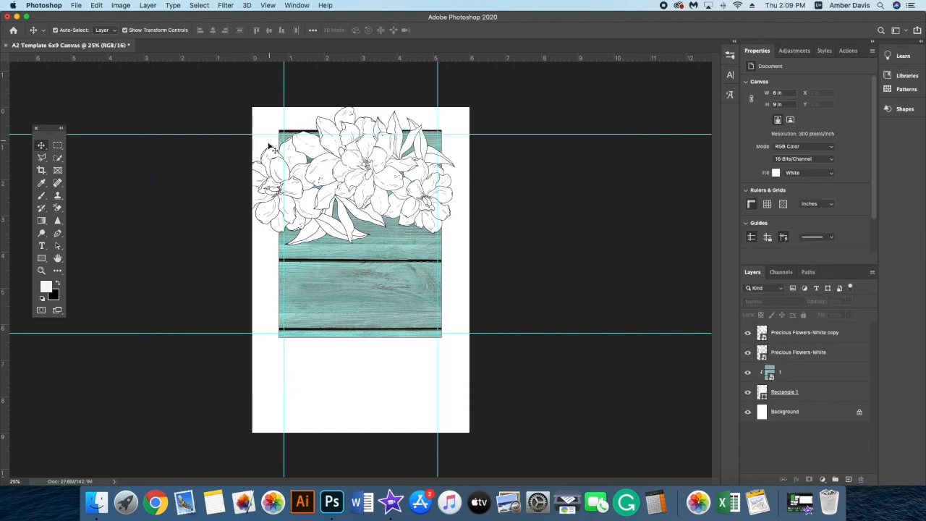
- Nudge the clipped wood image up to Y -4.71 in so its dark plank gap clears the rectangle's top edge
click(803, 372)
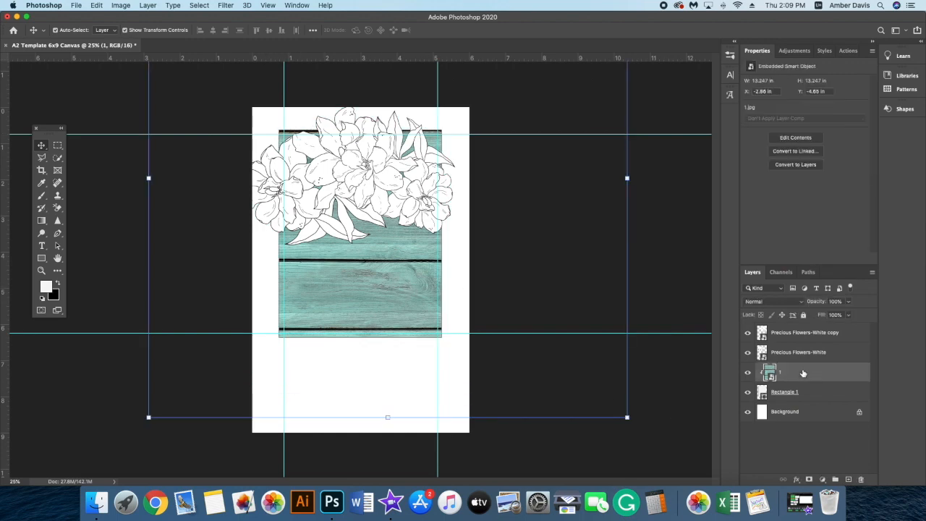
key(Up)
key(Up)
key(Up)
key(Up)
key(Up)
key(Up)
key(Up)
key(Up)
key(Up)
key(Up)
key(Up)
key(Up)
key(Up)
key(Up)
key(Up)
key(Up)
key(Up)
key(Up)
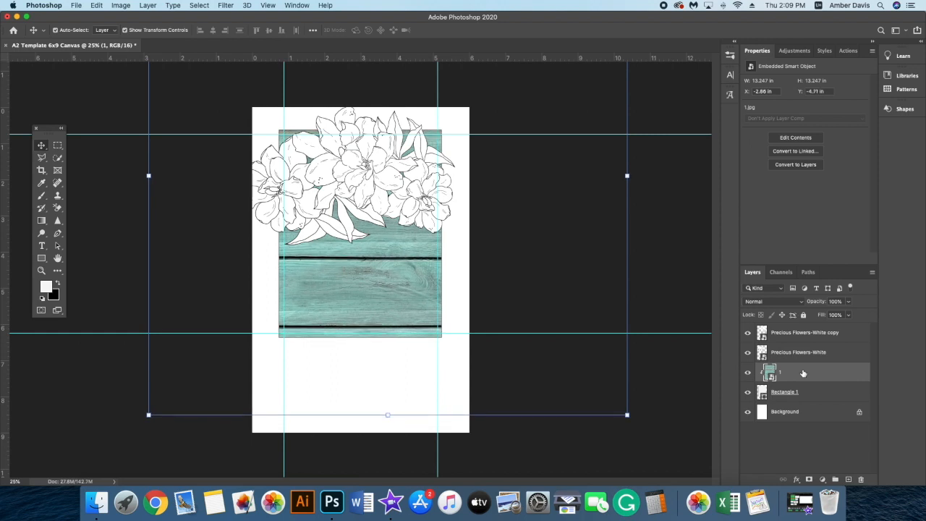
click(680, 371)
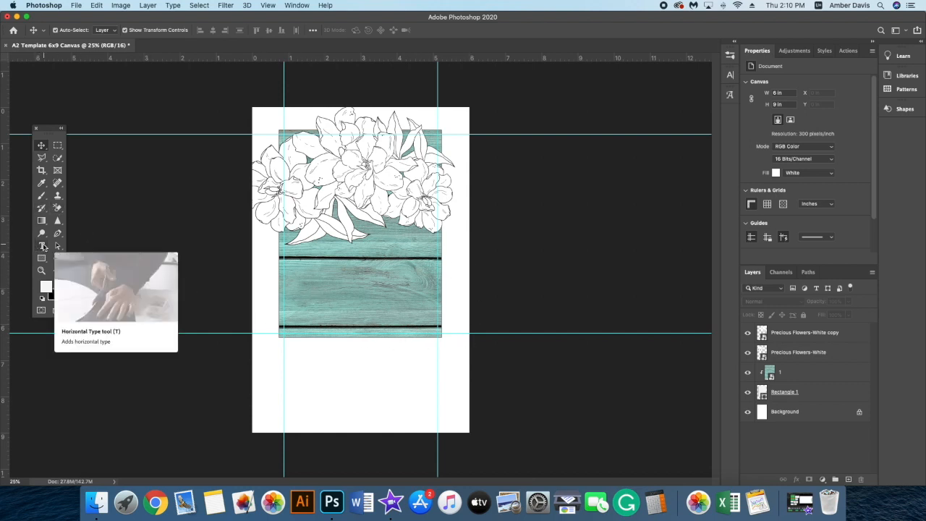
- Add the centred text HELLO in white Poppins Regular 60 pt on the wood background below the flowers
key(t)
click(355, 282)
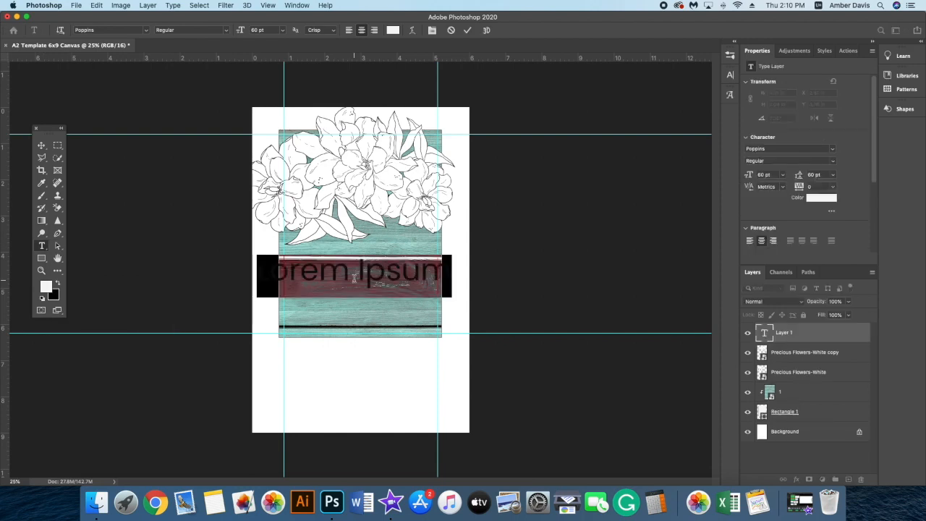
double_click(358, 270)
triple_click(359, 271)
text(HELLO)
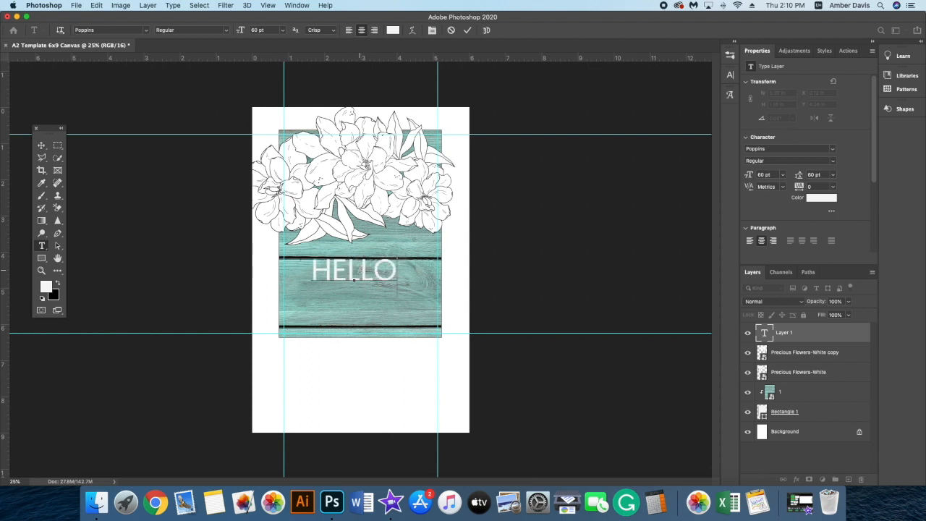
click(121, 384)
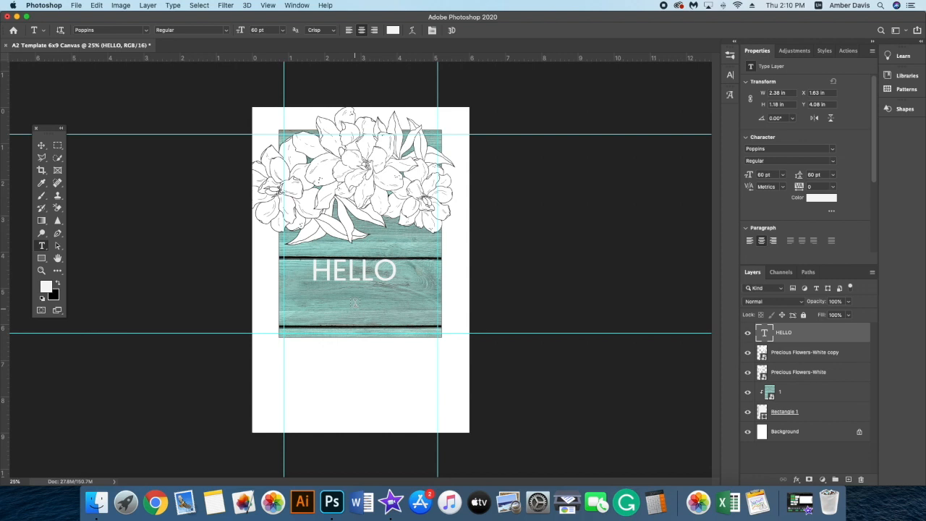
- Add the centred text lovely! in white Poppins Regular 60 pt directly below HELLO on the wood background
click(355, 312)
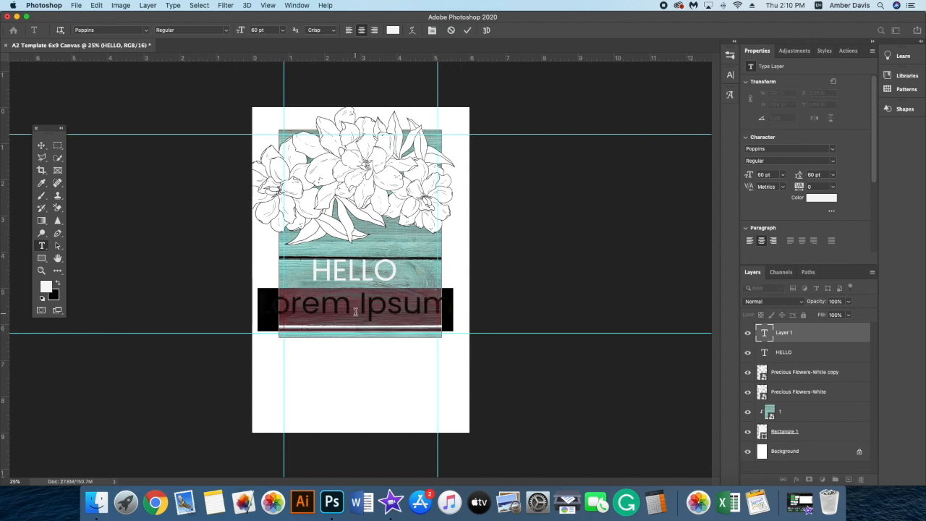
text(lovely)
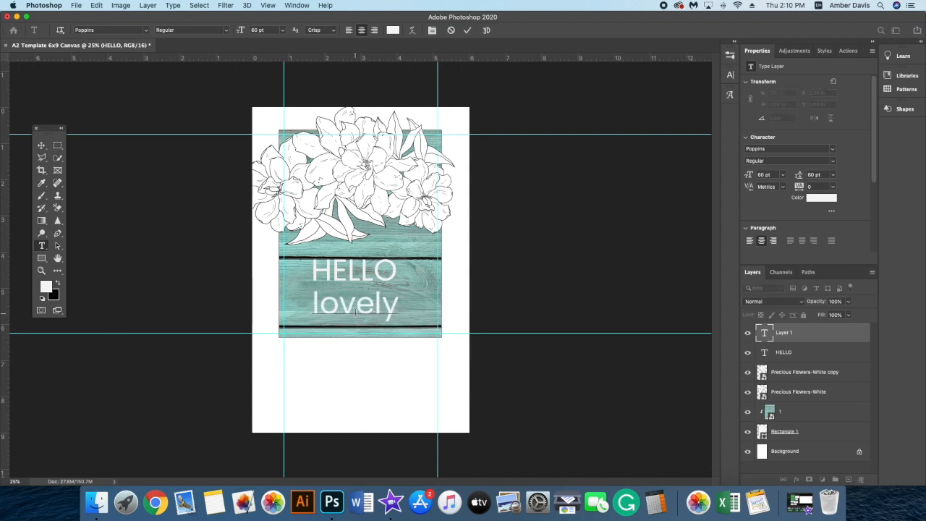
text(!)
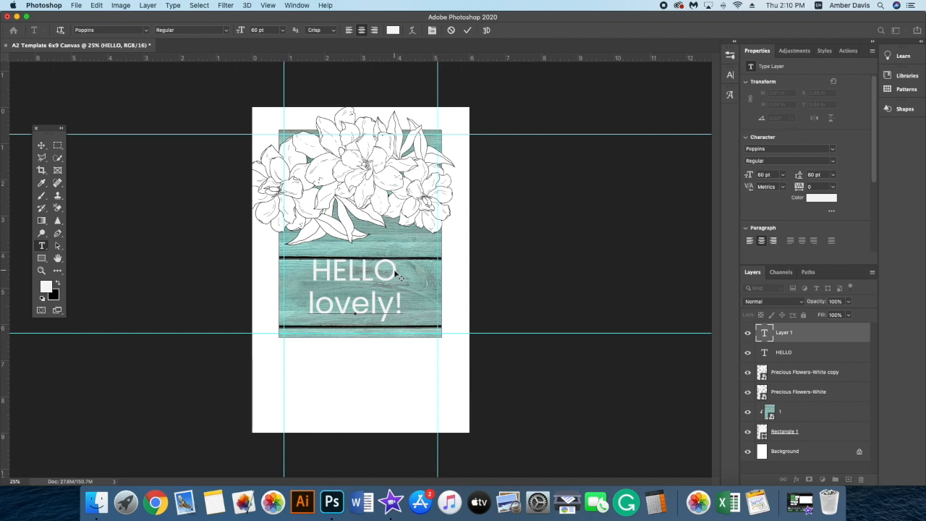
click(41, 146)
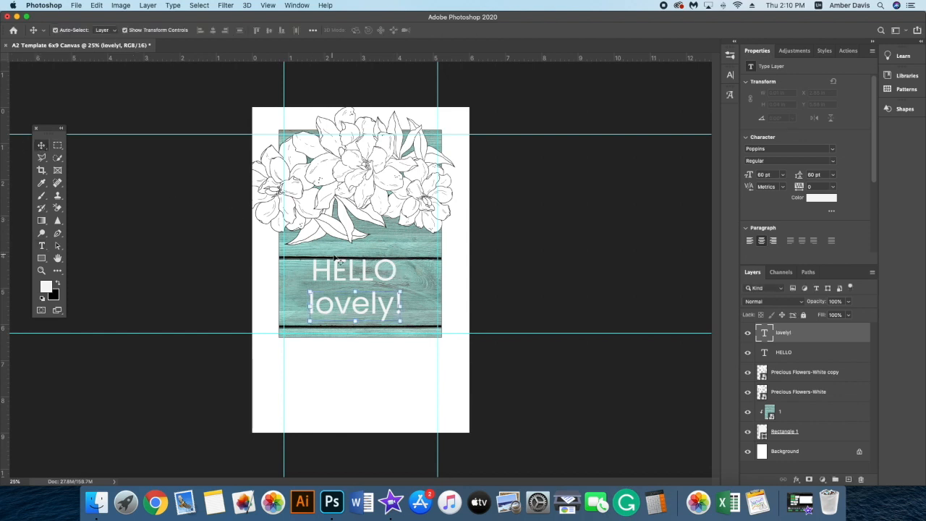
- Add a comma after HELLO and shift the text right to about X 1.71 in
click(335, 259)
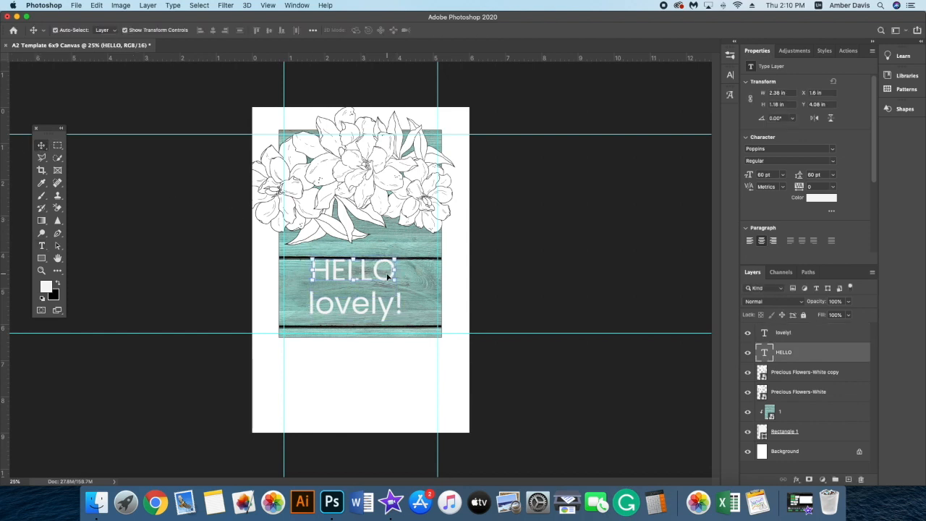
double_click(387, 275)
click(396, 273)
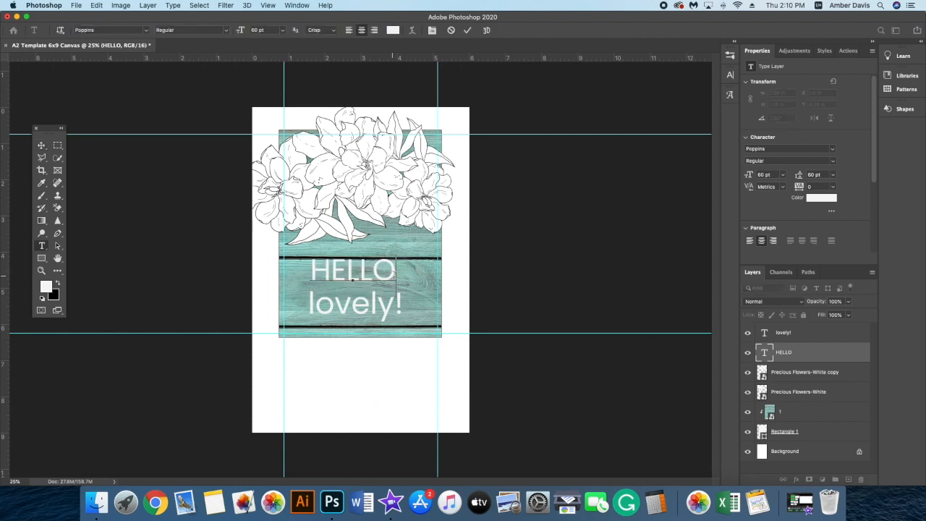
text(,)
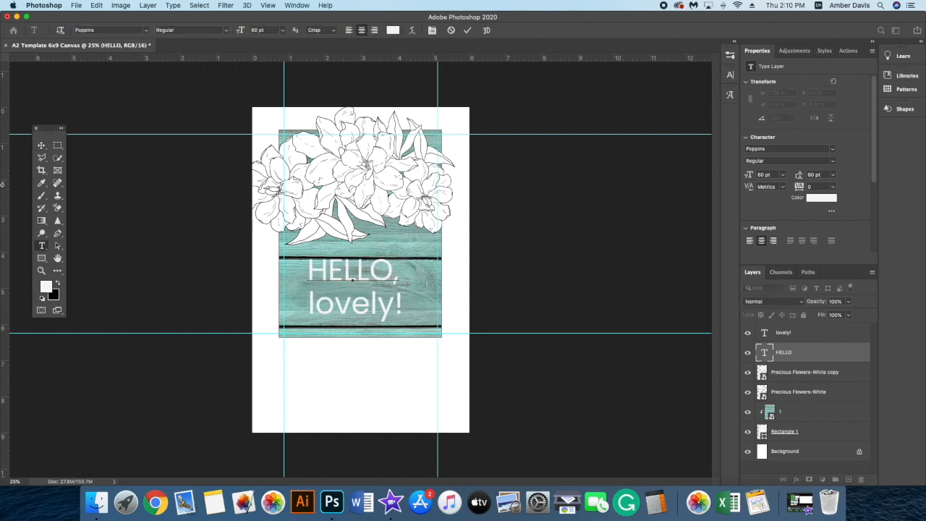
click(41, 145)
drag(359, 276, 366, 275)
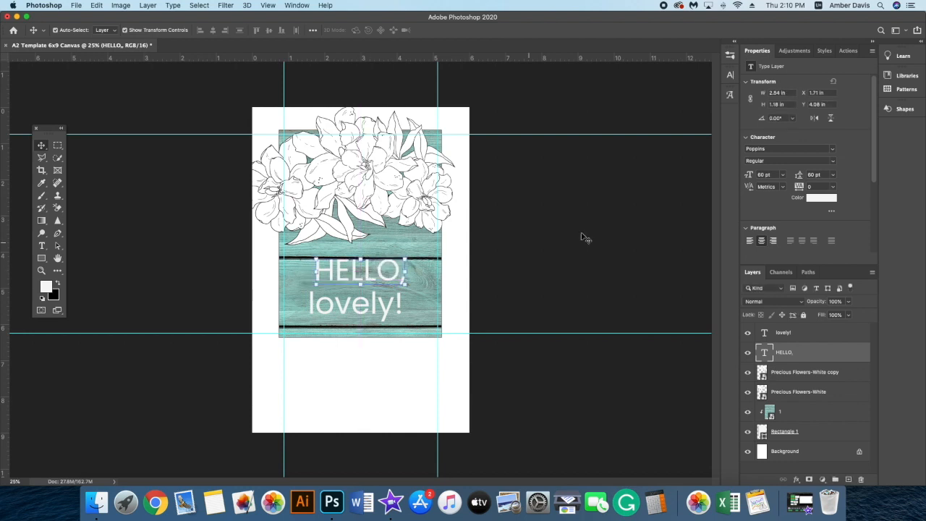
- Set the HELLO, text to 36 pt and place it just above lovely! at about X 1.76 in, Y 4.58 in
click(781, 178)
click(775, 278)
drag(351, 277, 336, 284)
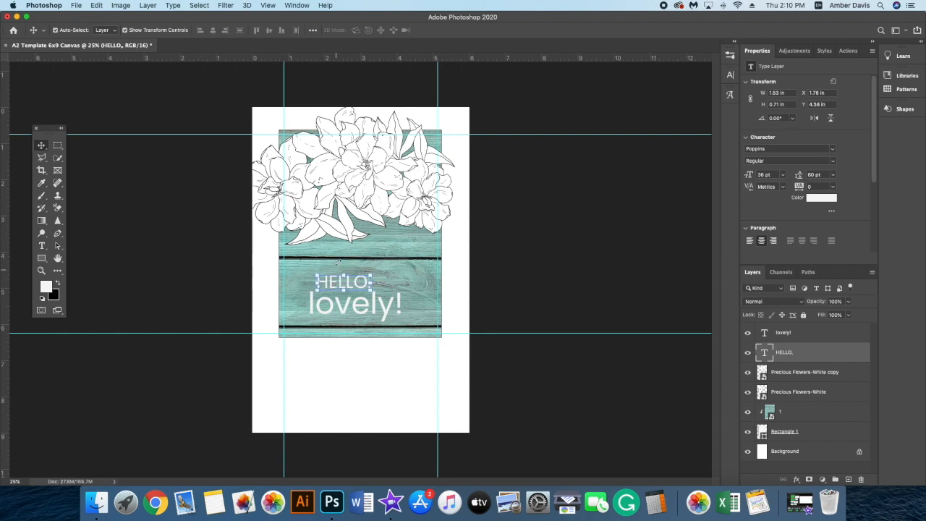
- Change the HELLO, text colour to black (000000) and deselect the layer
click(826, 198)
drag(816, 179, 816, 301)
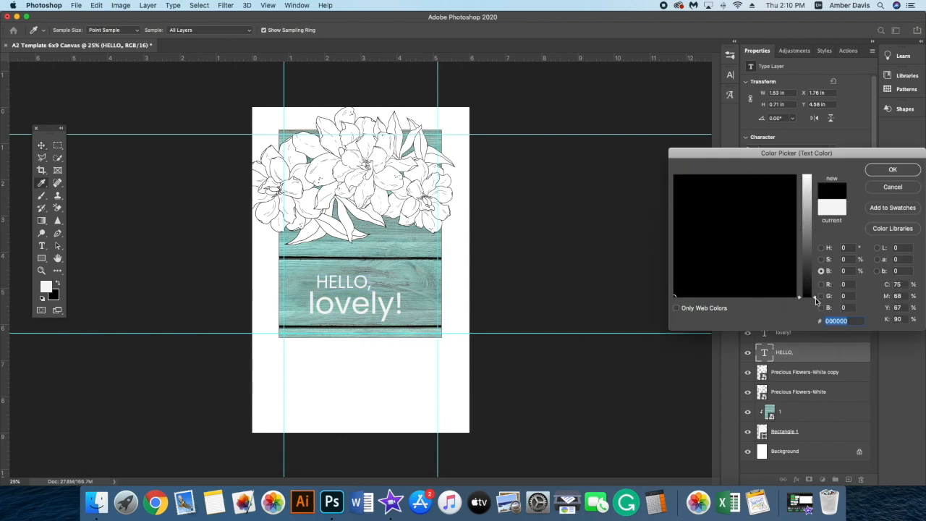
click(892, 169)
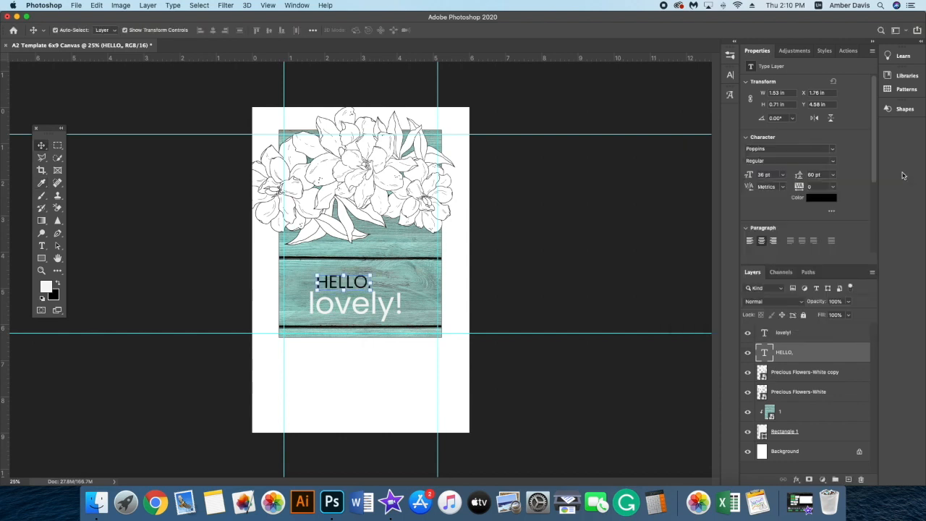
click(561, 255)
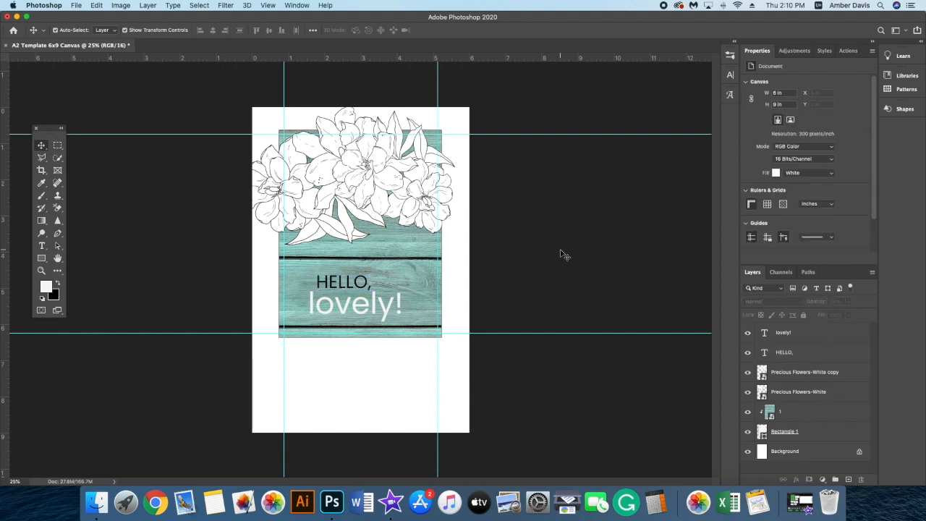
- Add a black Stroke effect with Outside position to the lovely! text layer
click(356, 308)
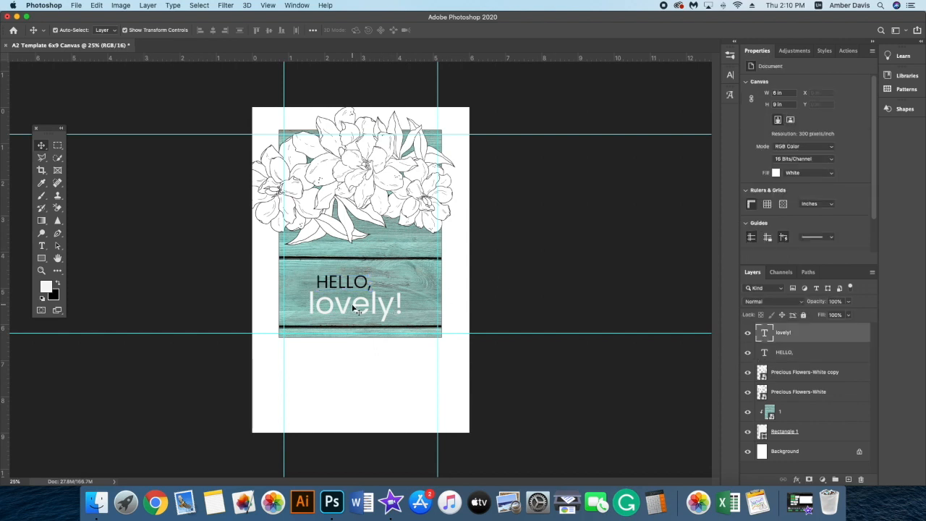
drag(355, 308, 355, 303)
click(548, 304)
click(374, 306)
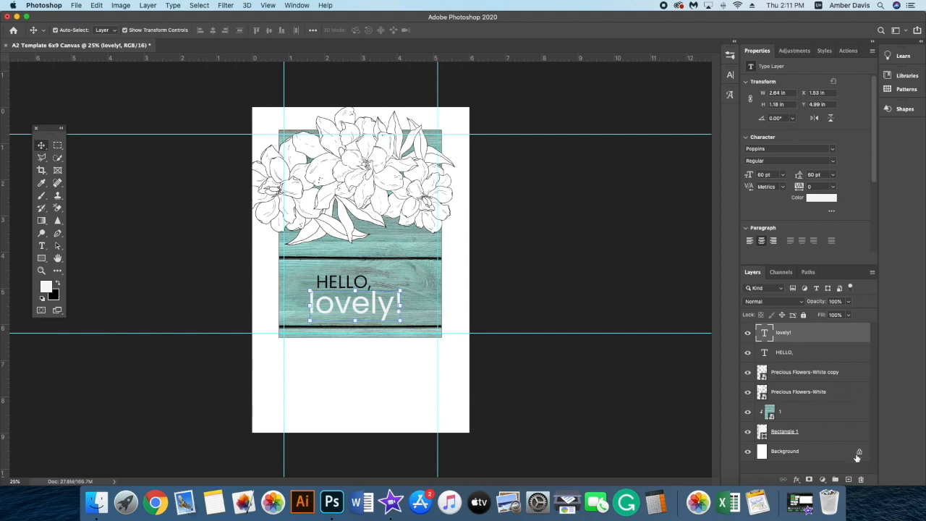
click(797, 480)
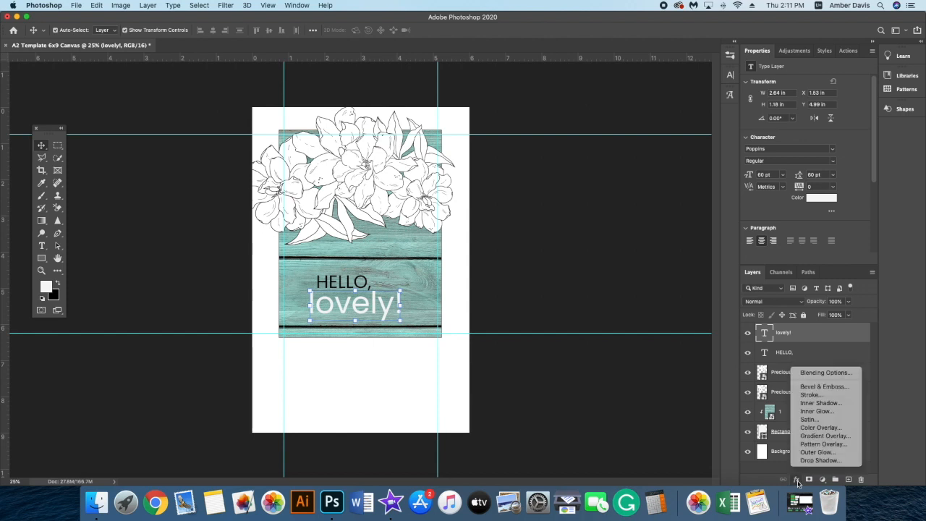
click(822, 397)
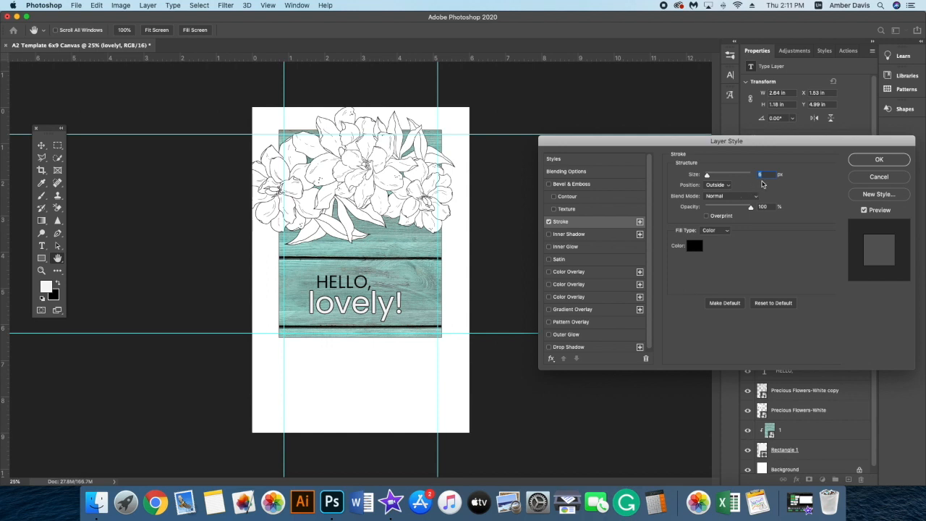
- Try stroke sizes of 10 px and 7 px on lovely!, apply the stroke at 6 px and deselect the text
text(10)
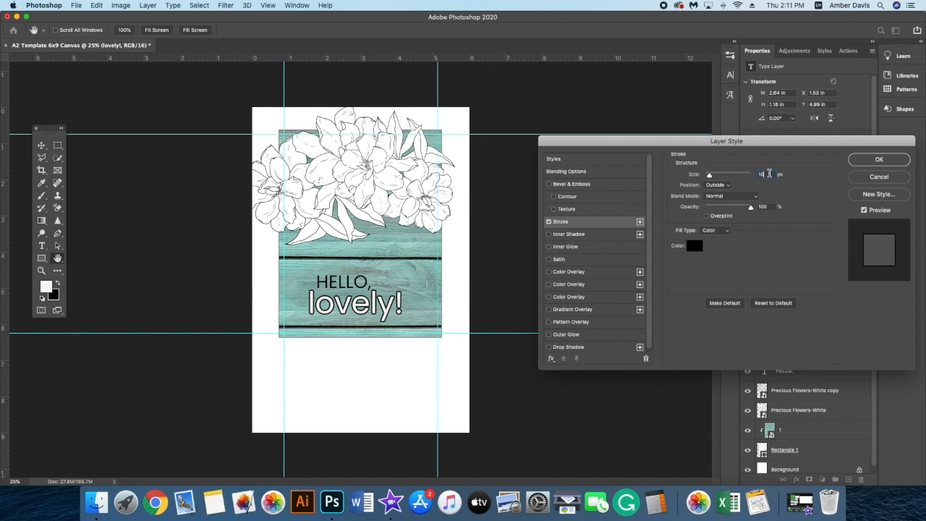
text(7)
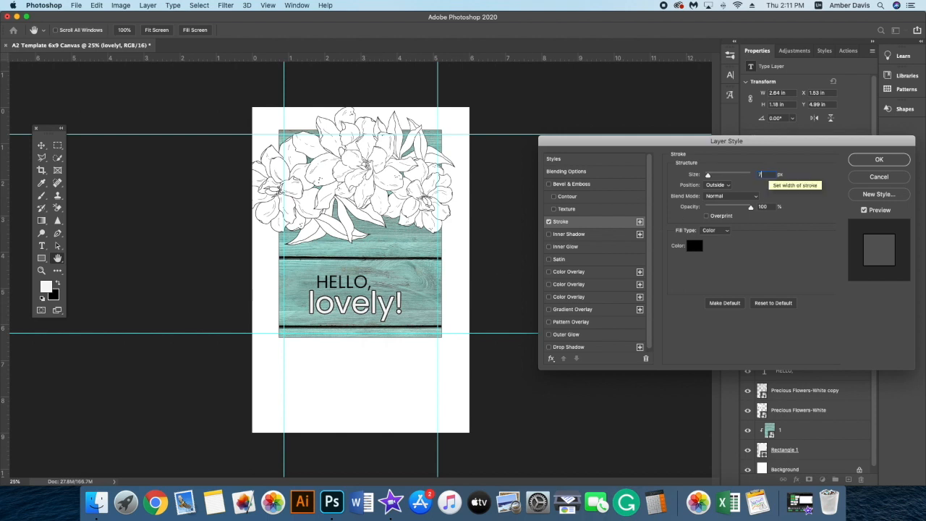
double_click(769, 174)
text(6)
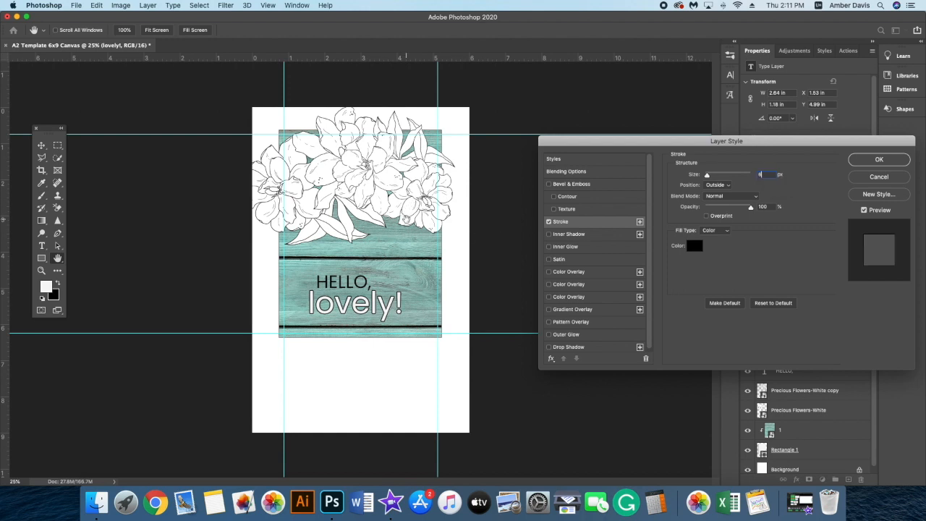
click(880, 160)
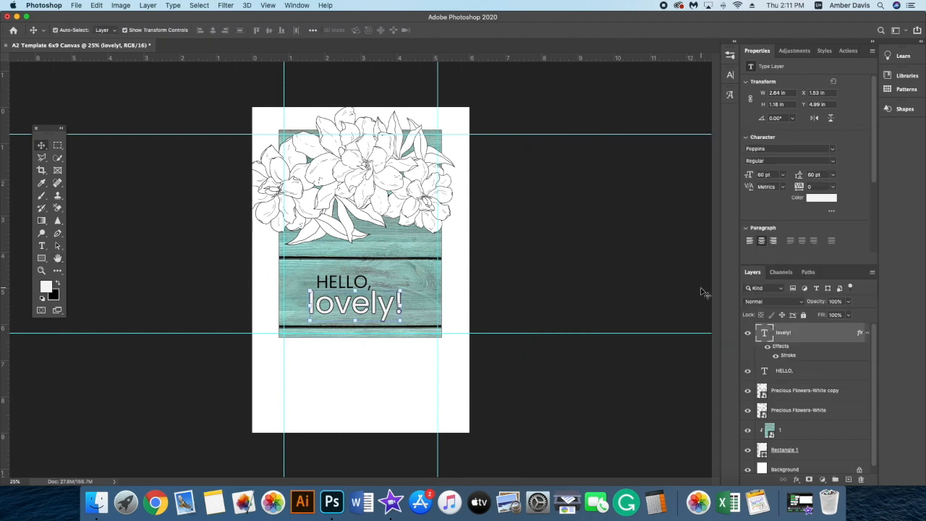
click(610, 383)
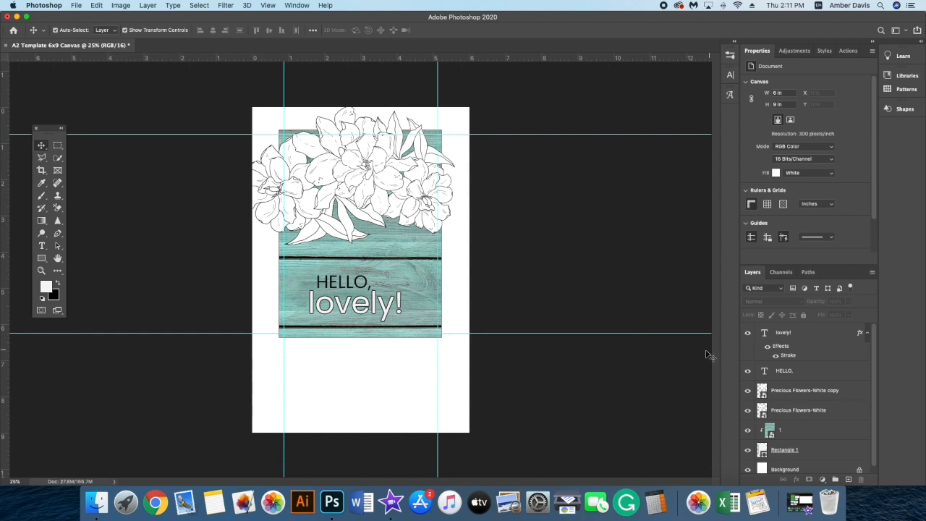
- Select both text layers, move them together right and slightly up on the wood plank, and deselect them
click(791, 334)
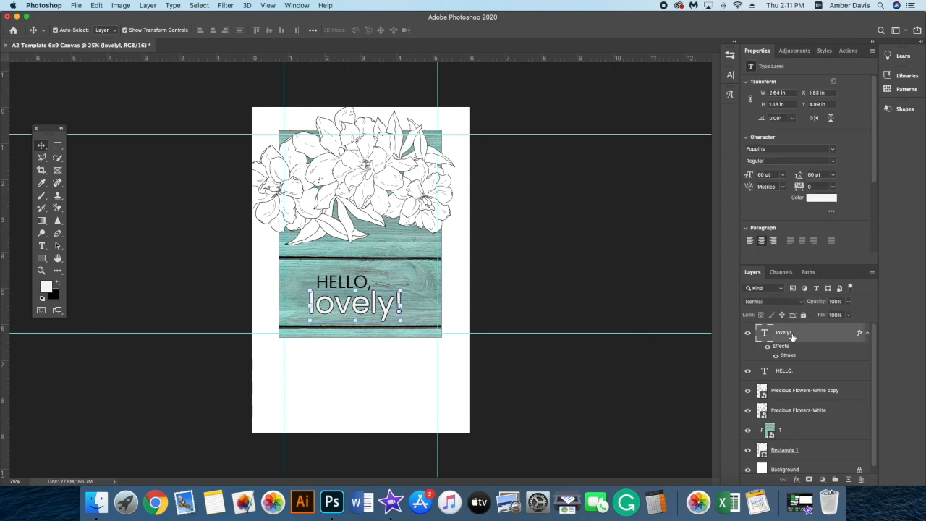
shift+click(808, 371)
drag(358, 307, 373, 306)
click(611, 392)
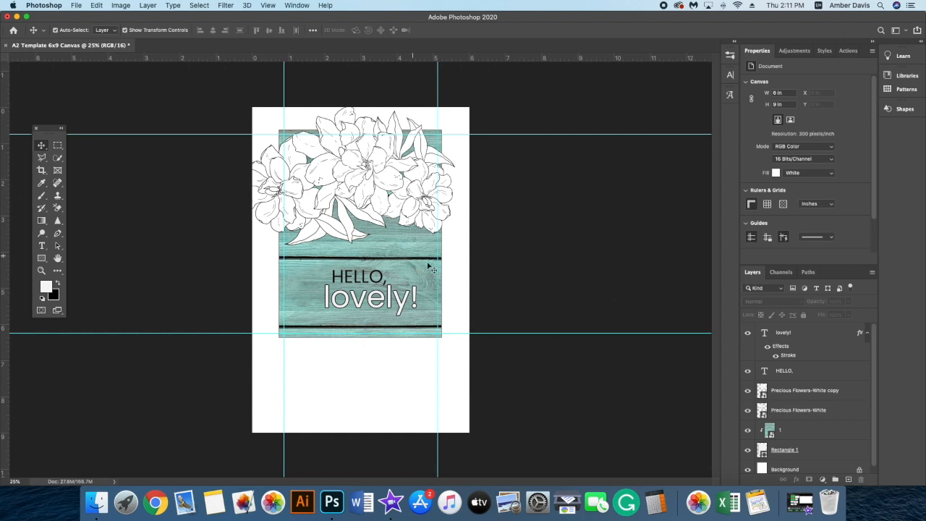
- Open the print settings for the Brother HL-L3290CDW printer and set the paper size to 6x9
click(77, 6)
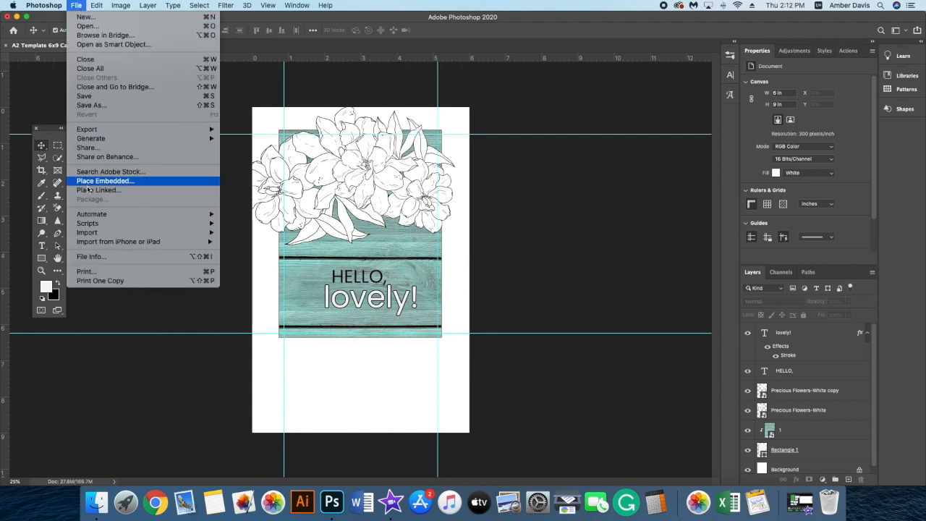
click(99, 274)
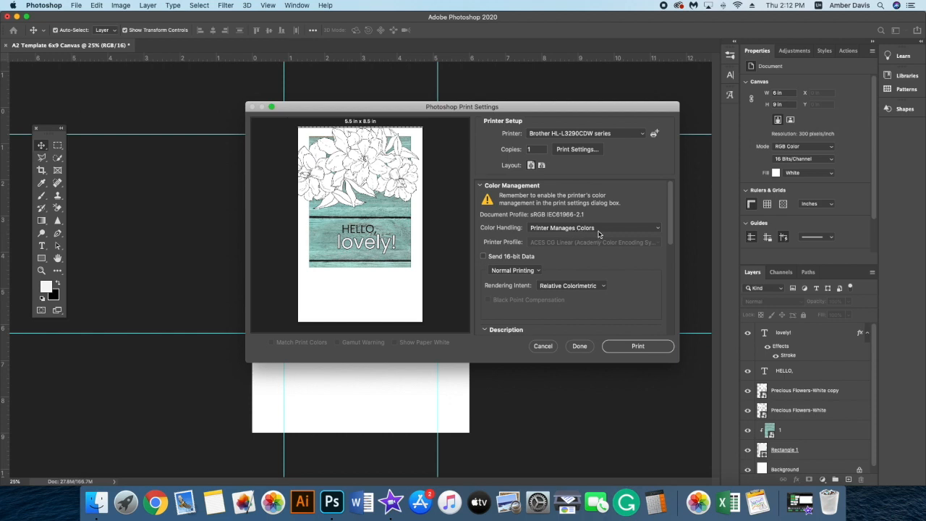
click(588, 150)
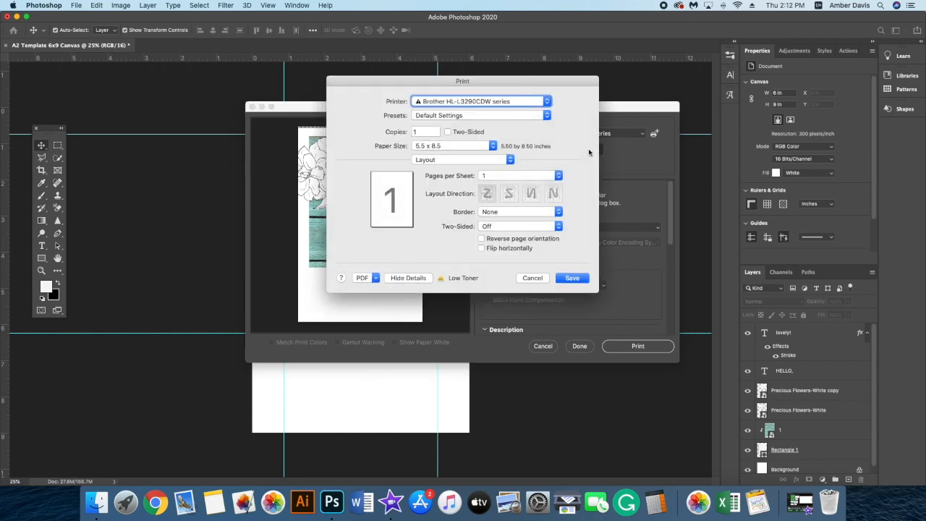
click(444, 148)
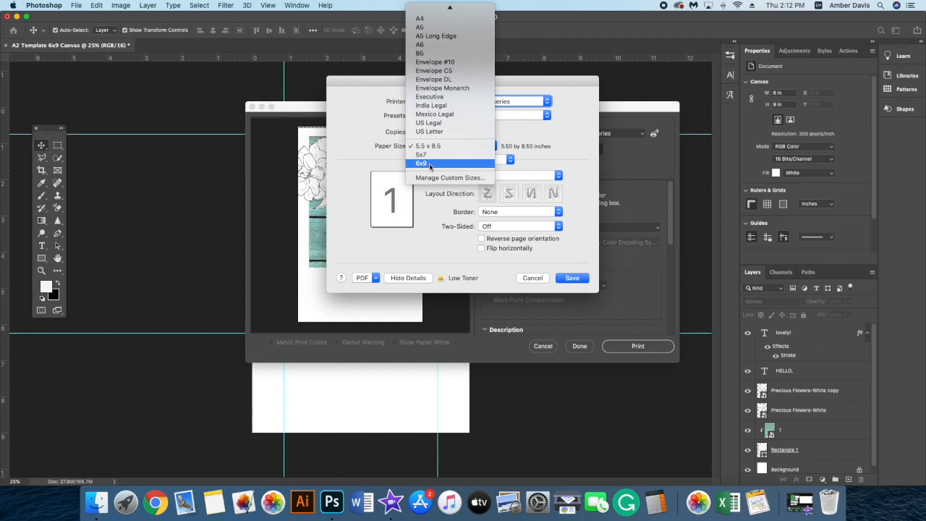
click(430, 164)
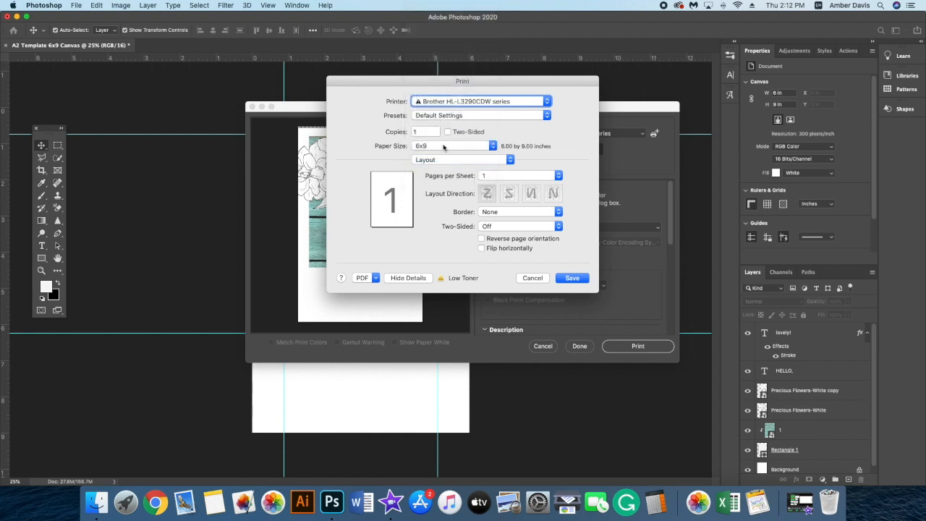
- Draft a new custom paper size of 5.5 by 8.5 in with 0 in non-printable margins, and discard it
click(449, 147)
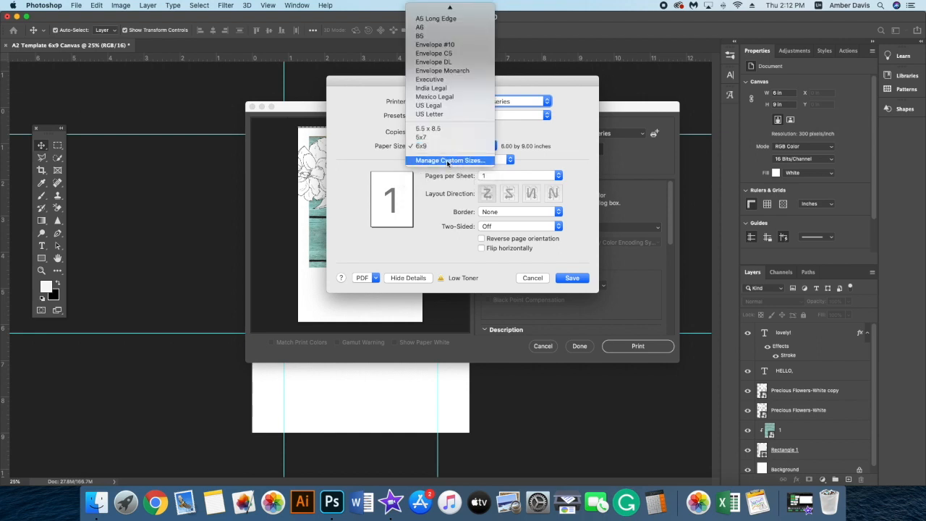
click(447, 161)
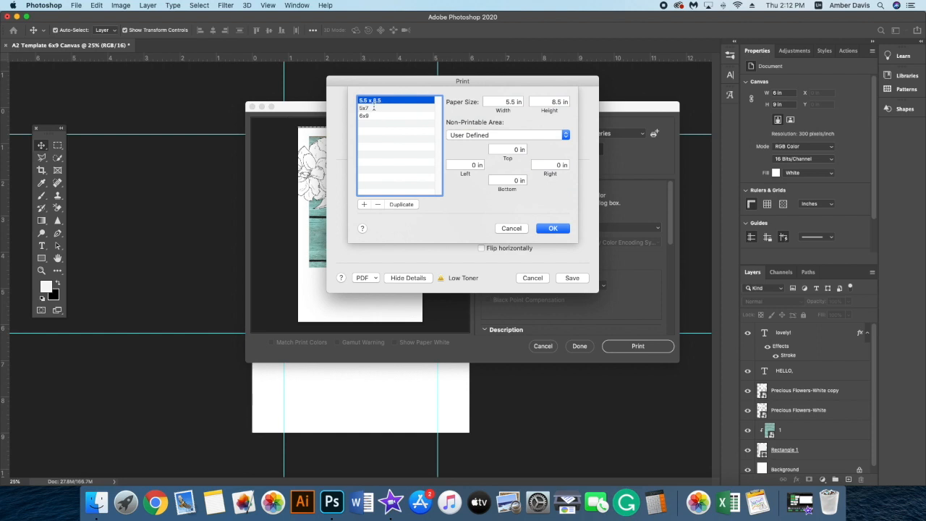
click(364, 205)
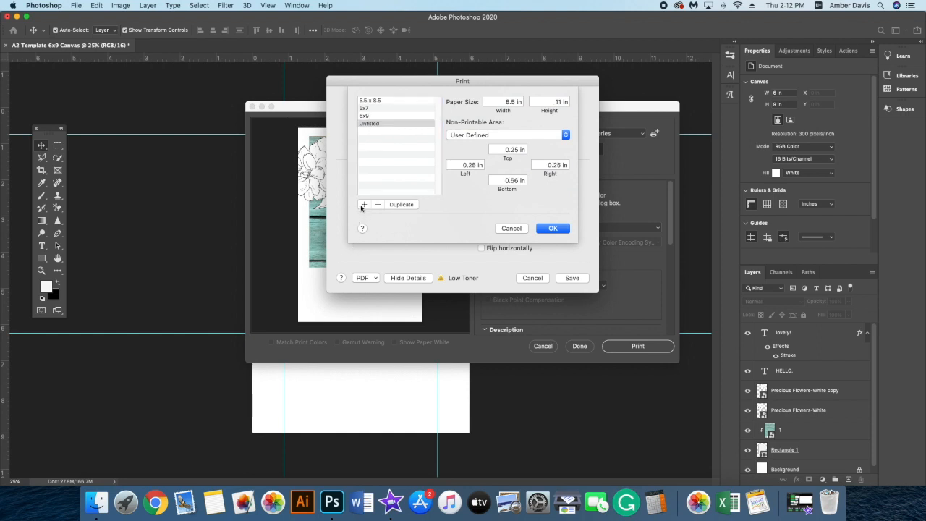
click(372, 125)
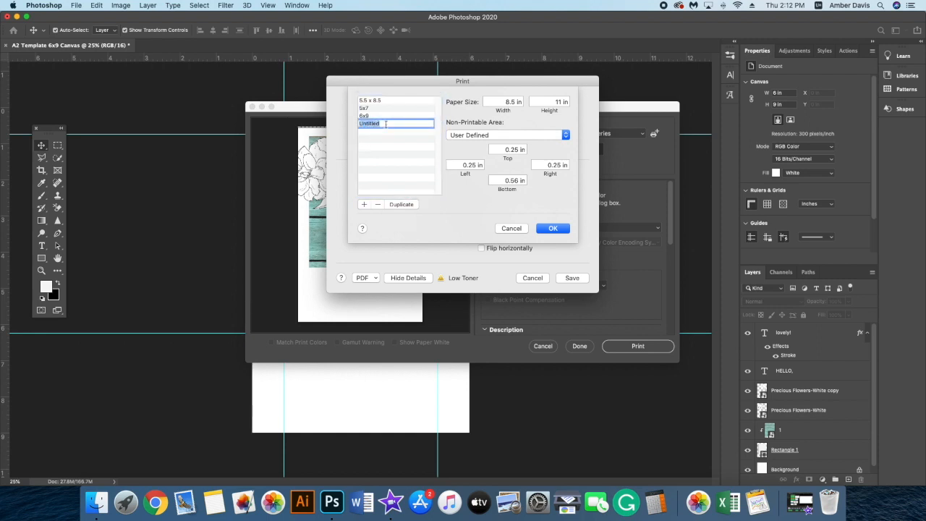
text(A)
click(511, 102)
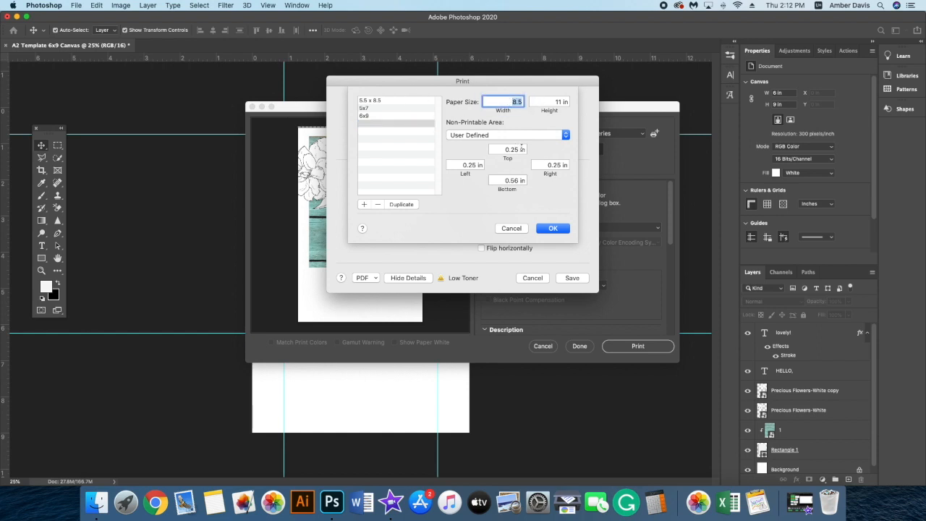
click(534, 135)
click(534, 135)
text(5.5)
double_click(561, 102)
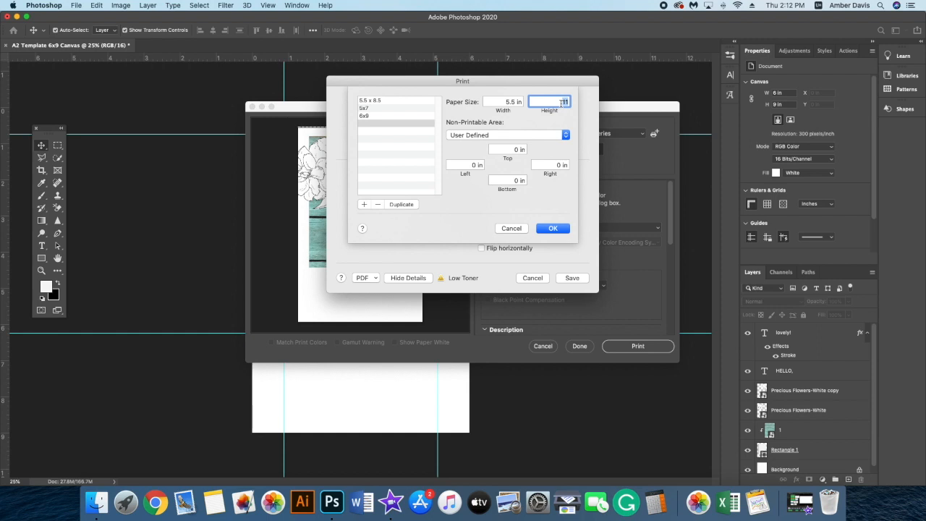
text(8.5)
click(518, 230)
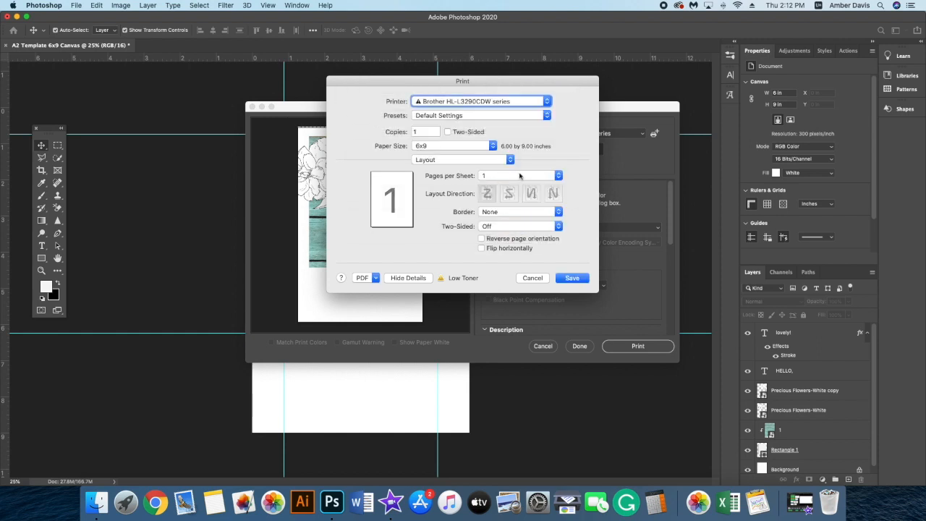
- Set the paper size to 5.5 x 8.5 and the media type to Thicker Paper for the Brother printer
click(459, 147)
click(459, 130)
click(435, 161)
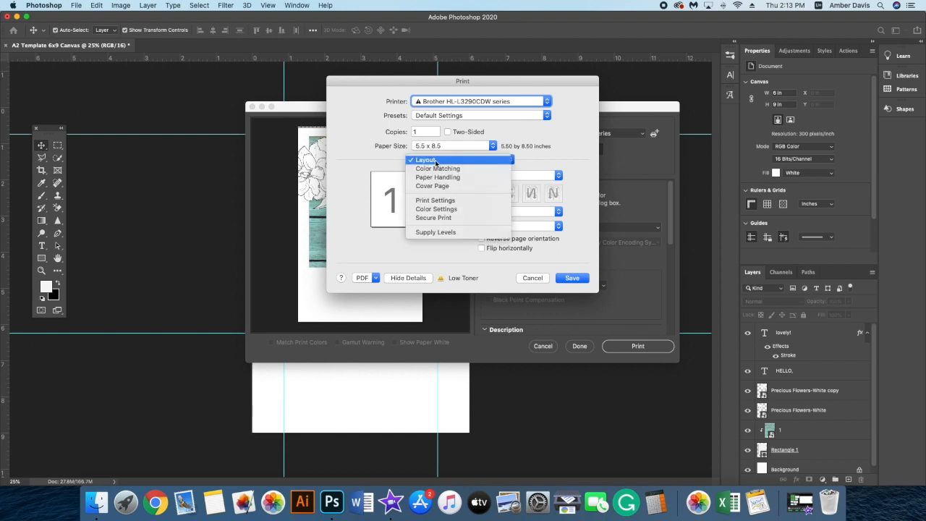
click(436, 201)
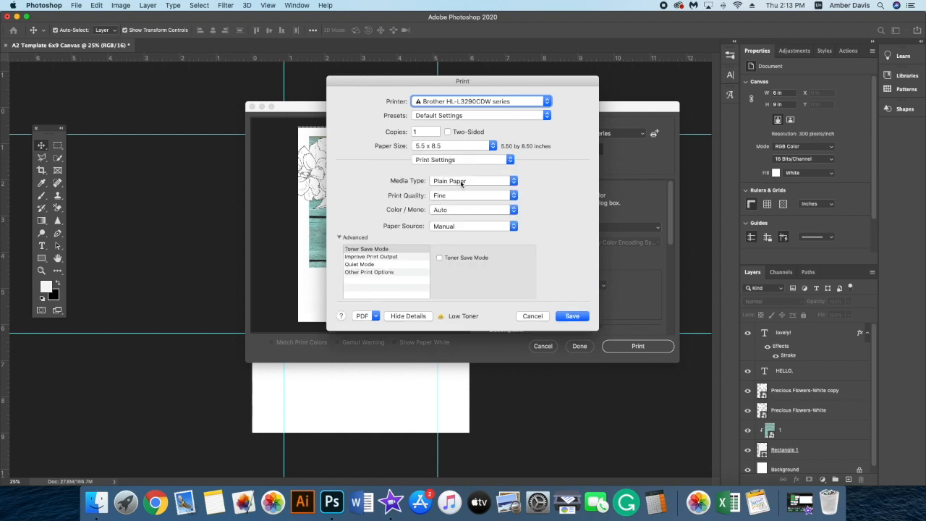
click(471, 184)
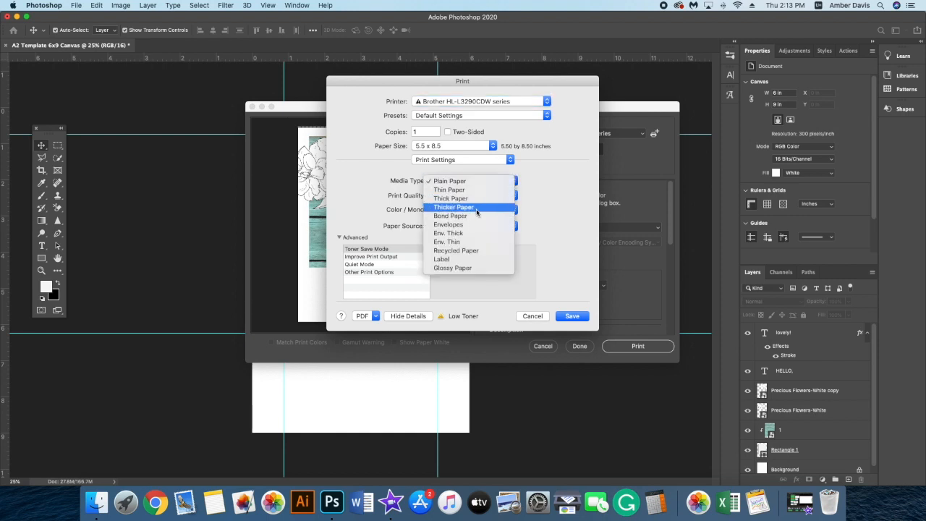
click(476, 209)
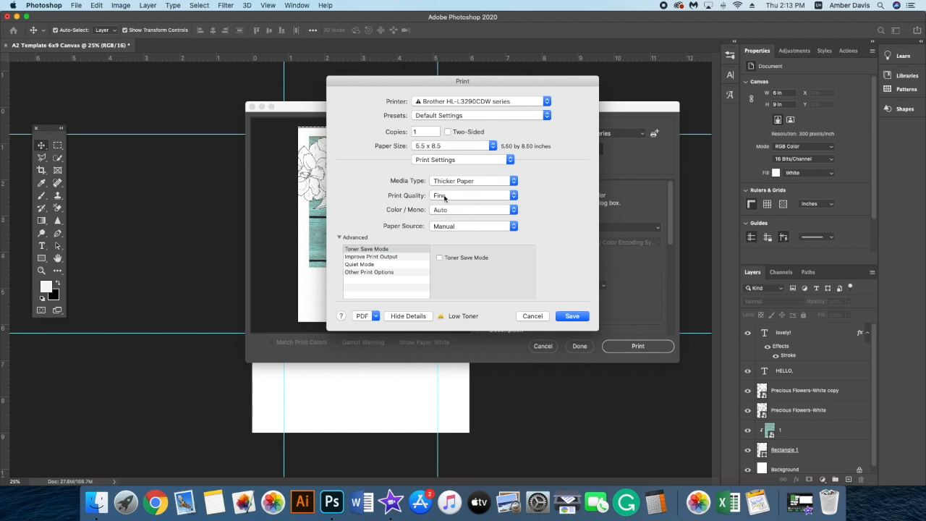
- Keep Manual as the paper source and review the advanced options for blank pages, quiet mode, print output improvement and toner saving
click(453, 226)
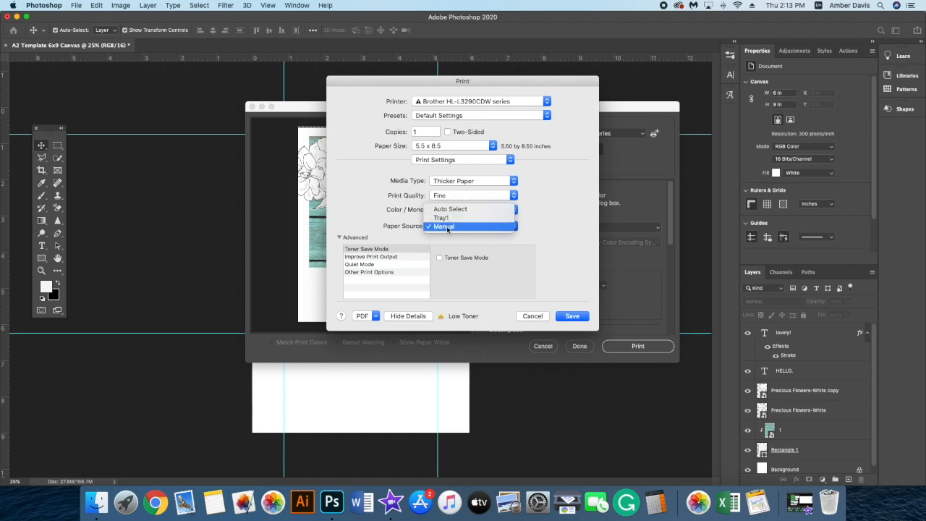
click(447, 227)
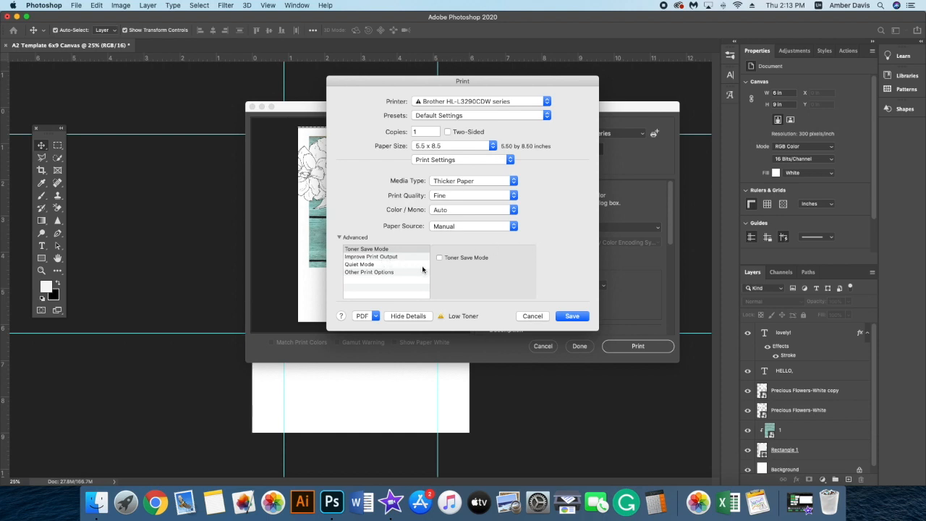
click(380, 273)
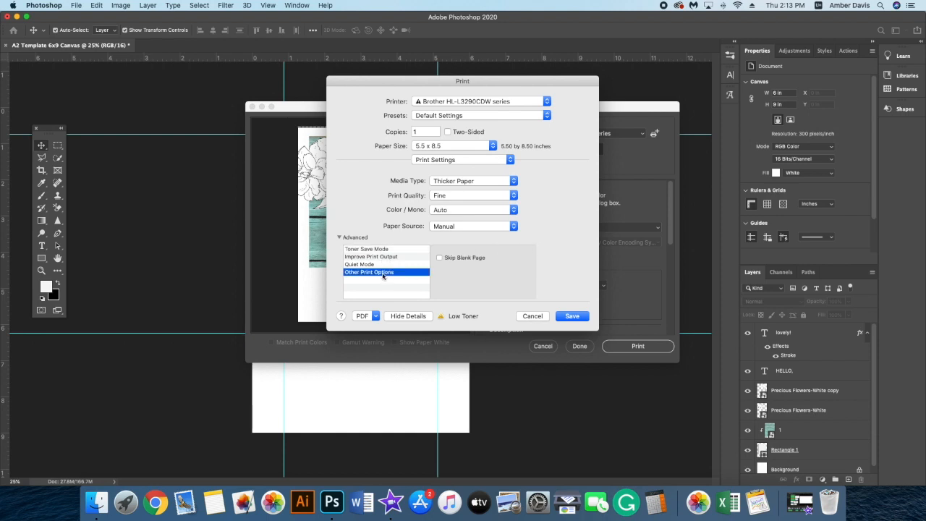
click(381, 264)
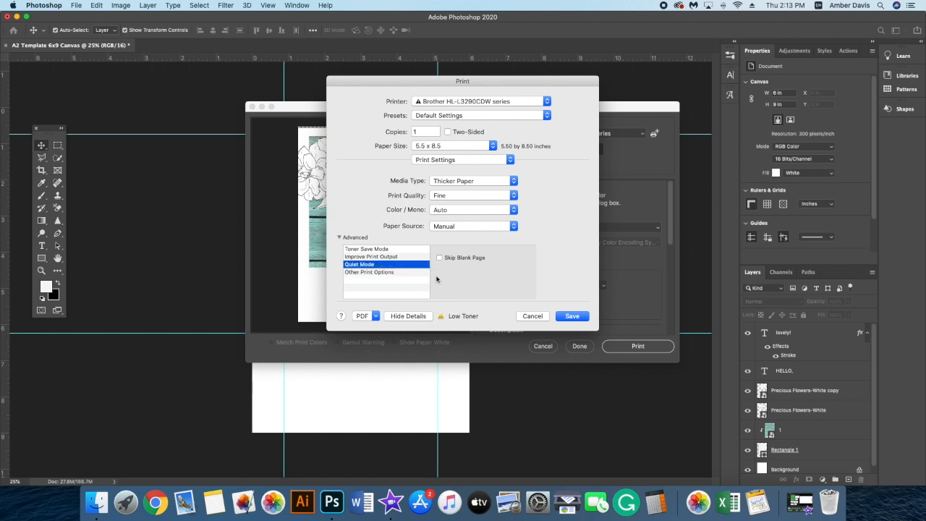
click(384, 258)
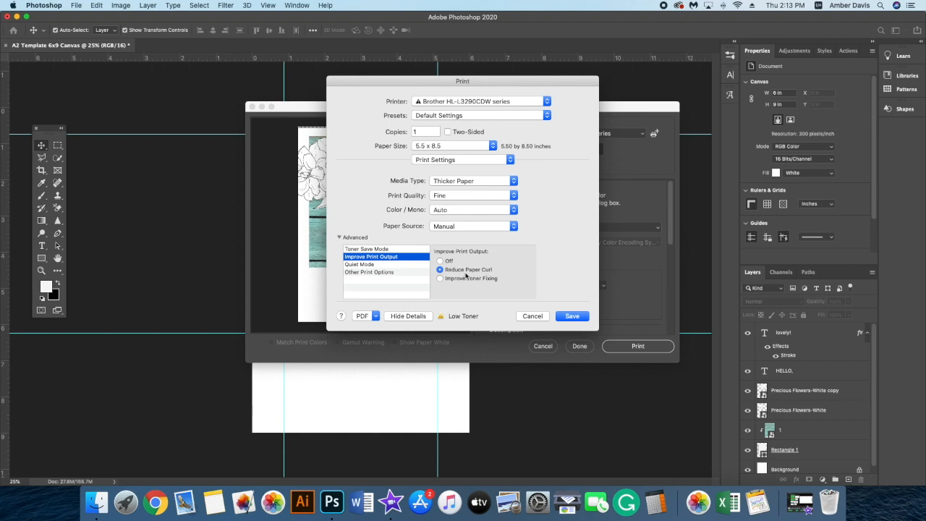
click(375, 249)
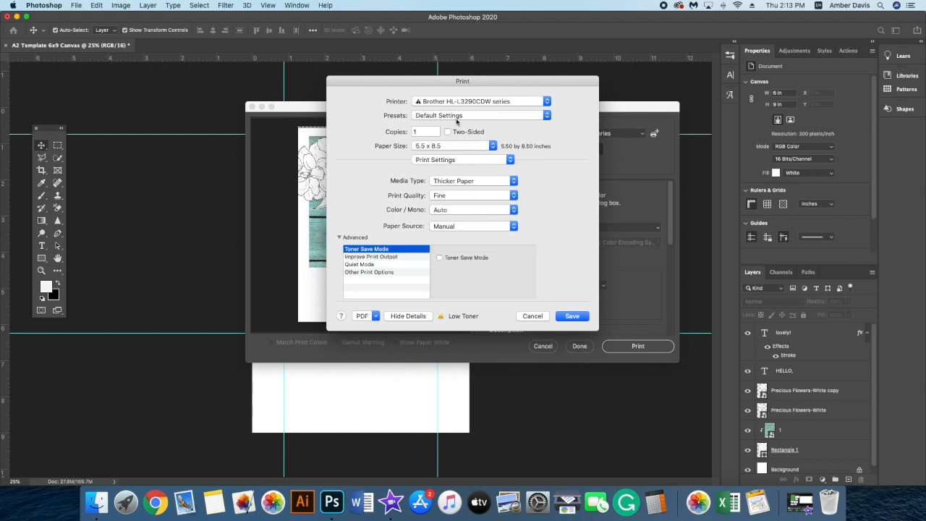
- Save the printer settings and print the card
click(571, 316)
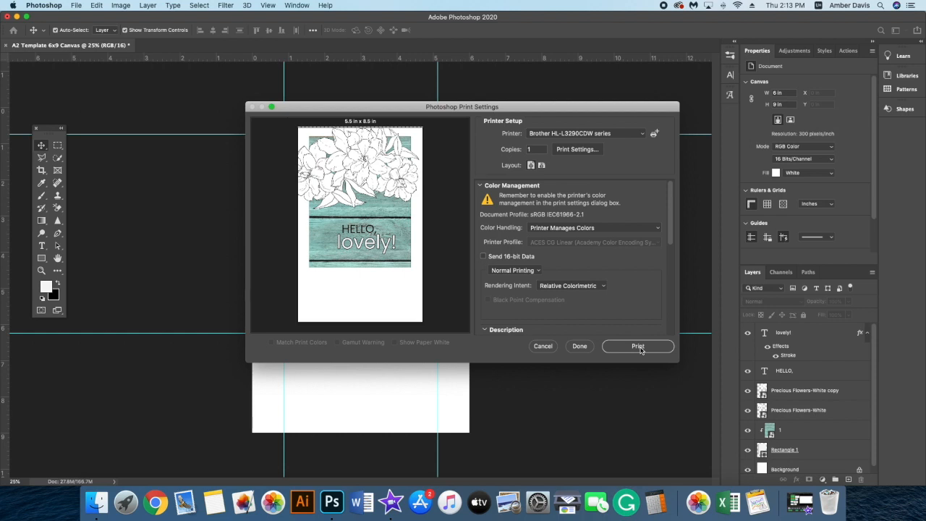
click(638, 347)
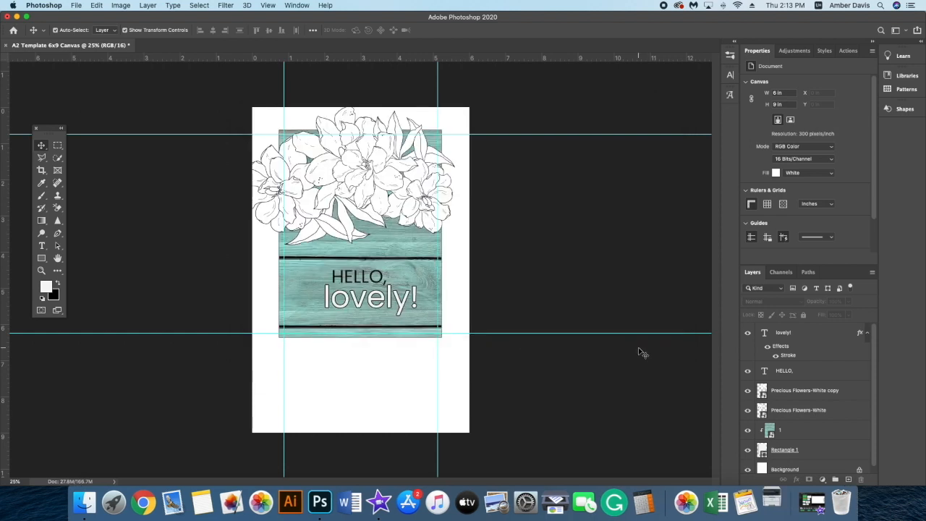